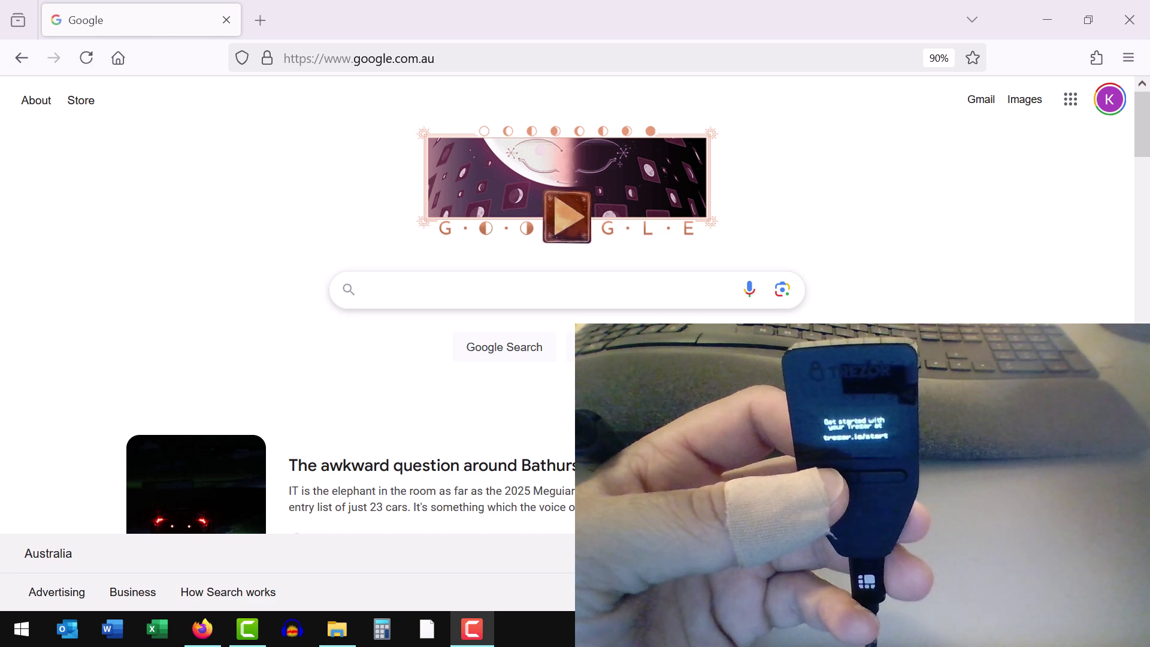
- Search Google for 'trezor io' and scroll down to the official Trezor result
left_click(558, 284)
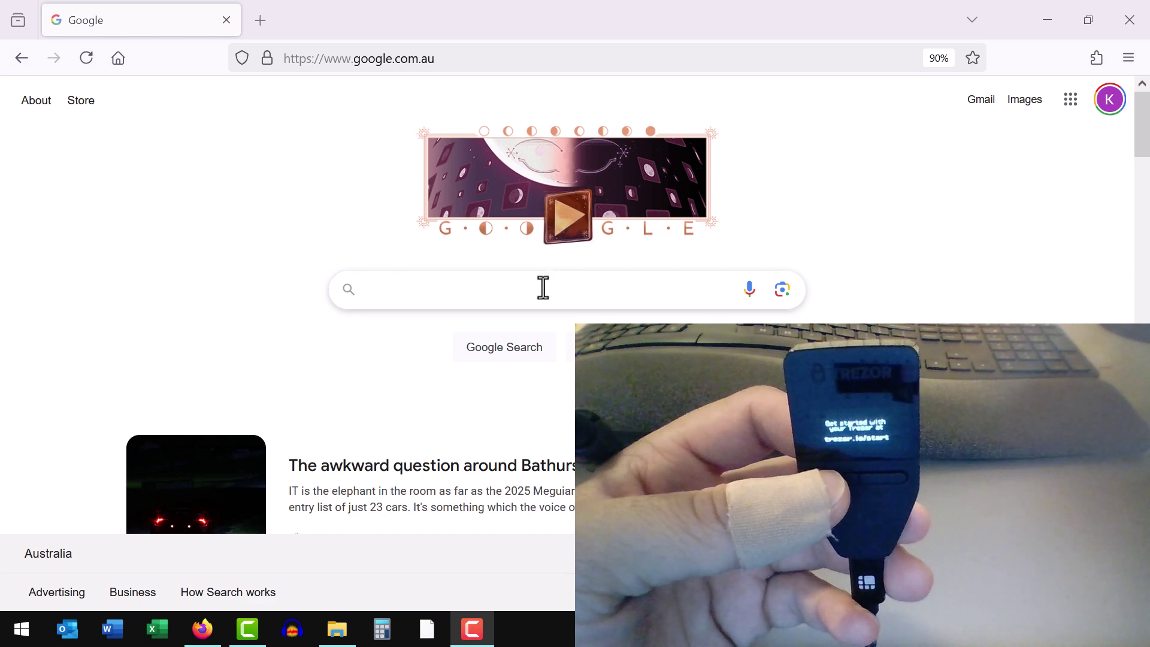
left_click(544, 288)
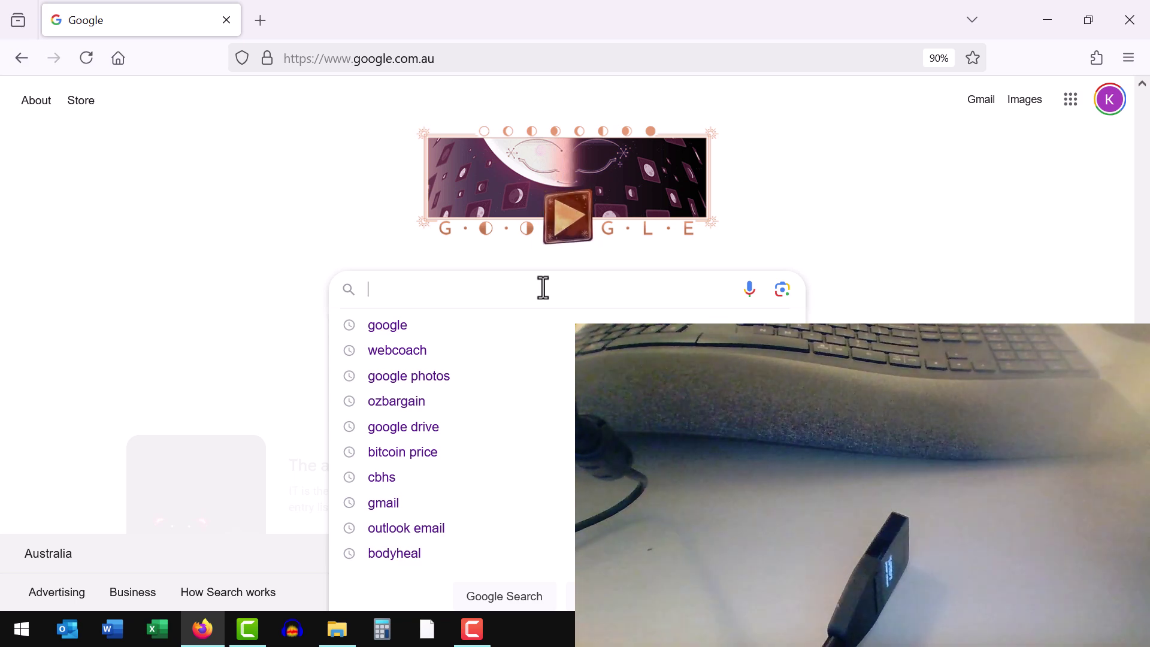
type("trezor")
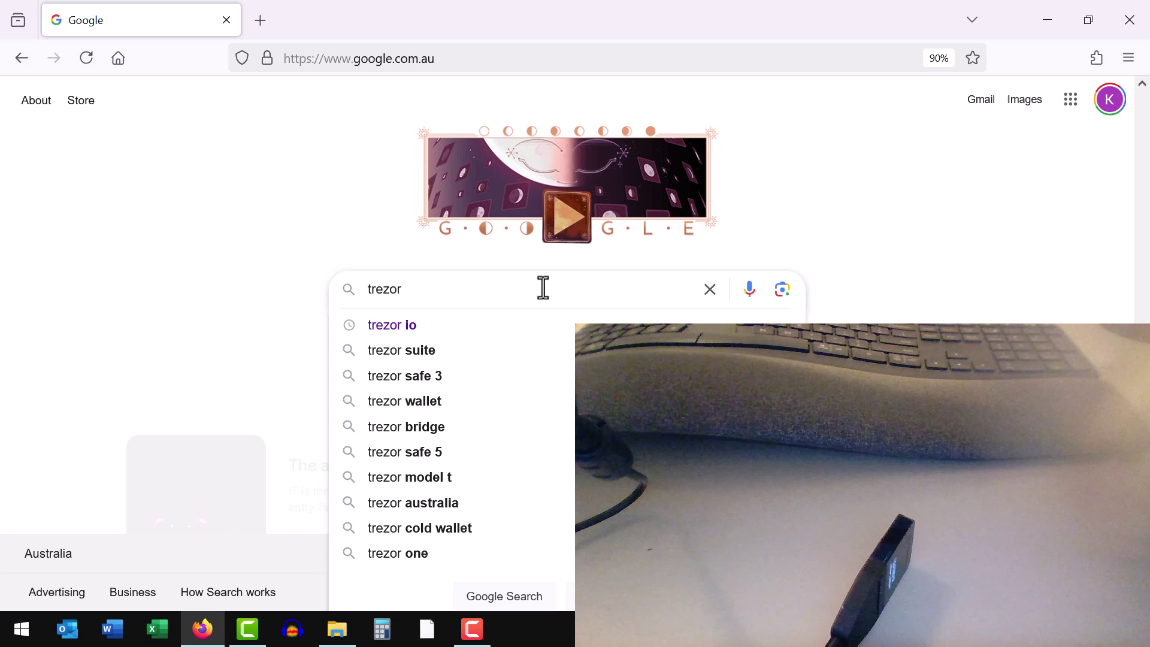
type(" io")
key("Return")
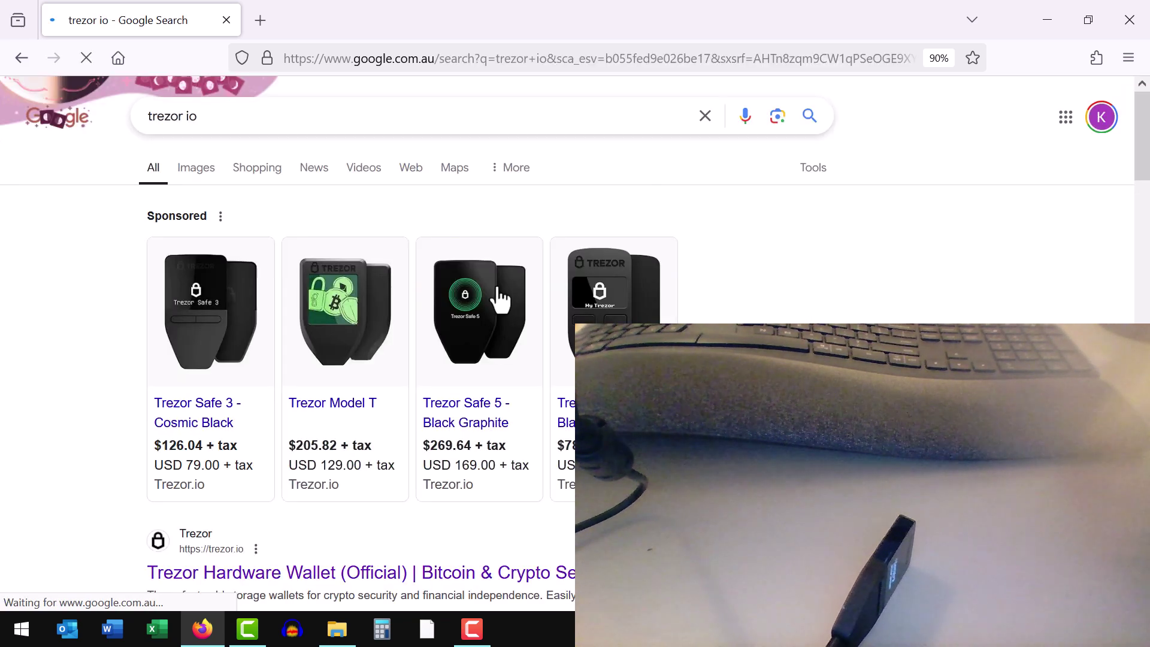
scroll(470, 514, "down", 5)
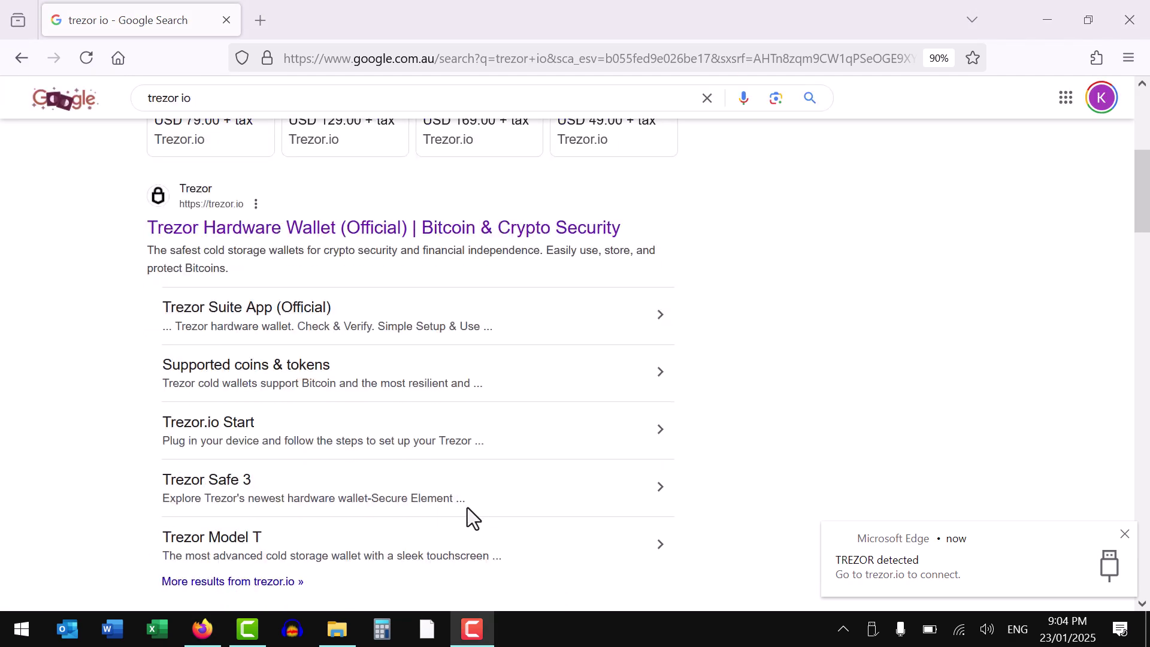
- Open the official Trezor site and briefly review its tracking protection panel
left_click(360, 238)
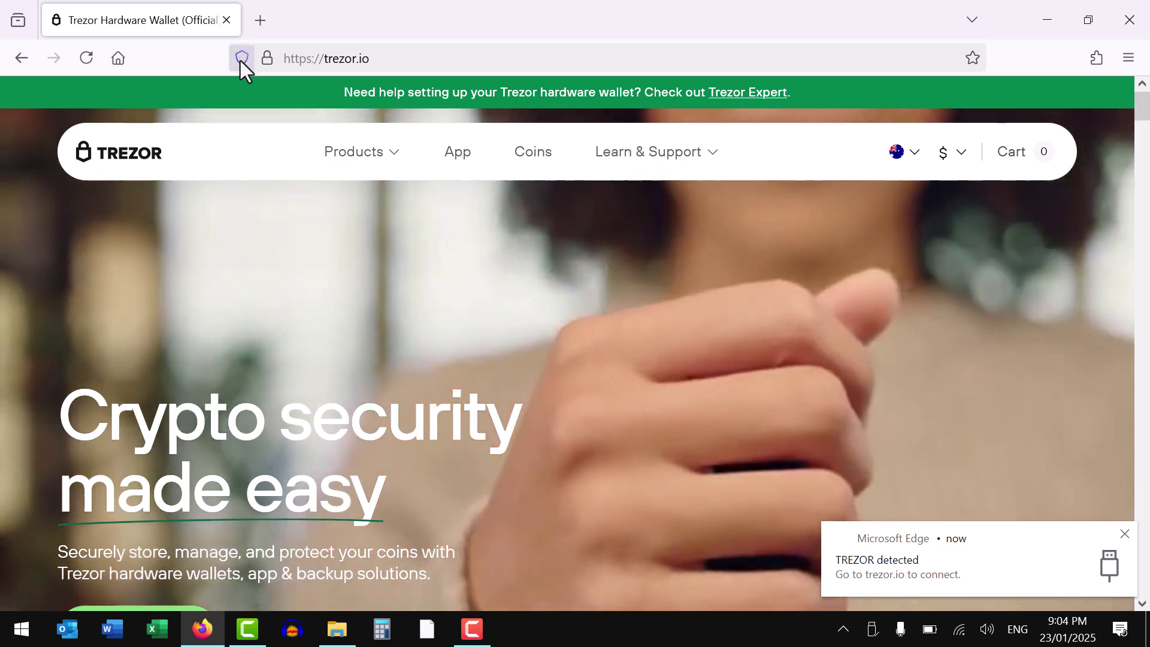
left_click(240, 60)
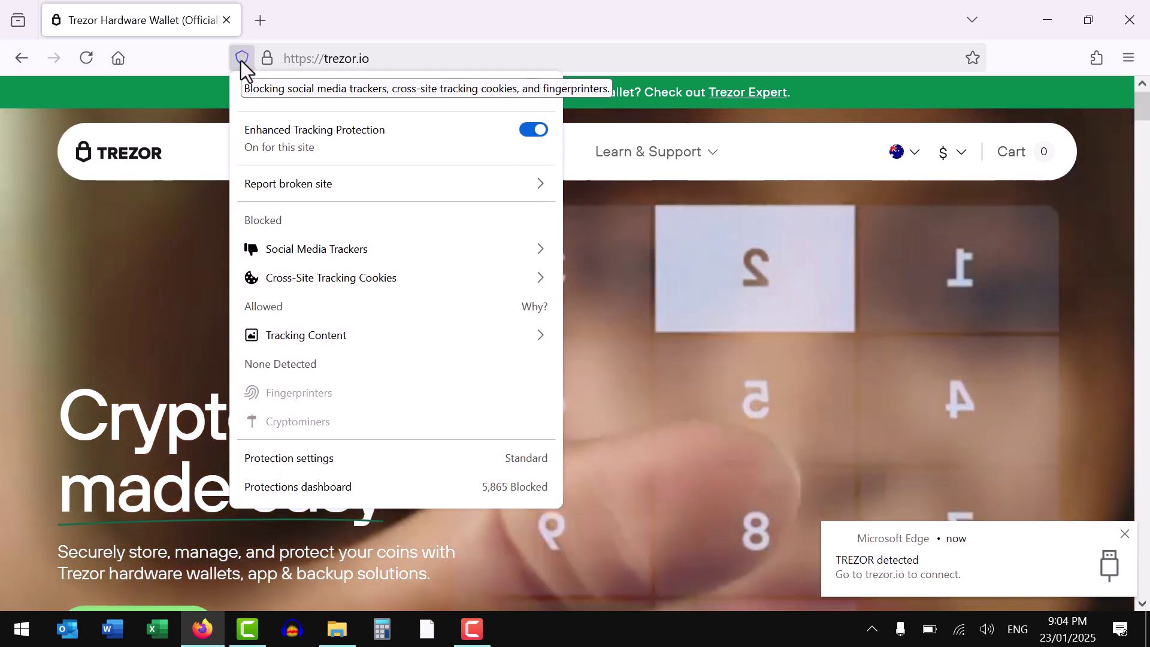
left_click(241, 60)
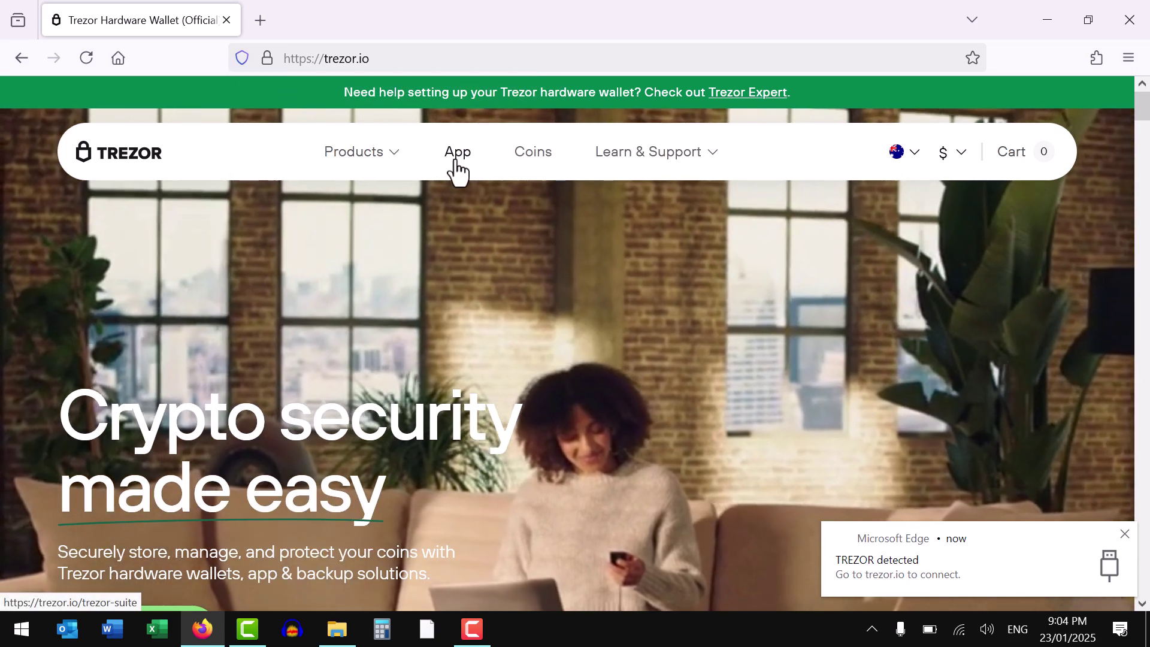
- Go to the Trezor Suite app page and browse all download versions and platforms
left_click(455, 163)
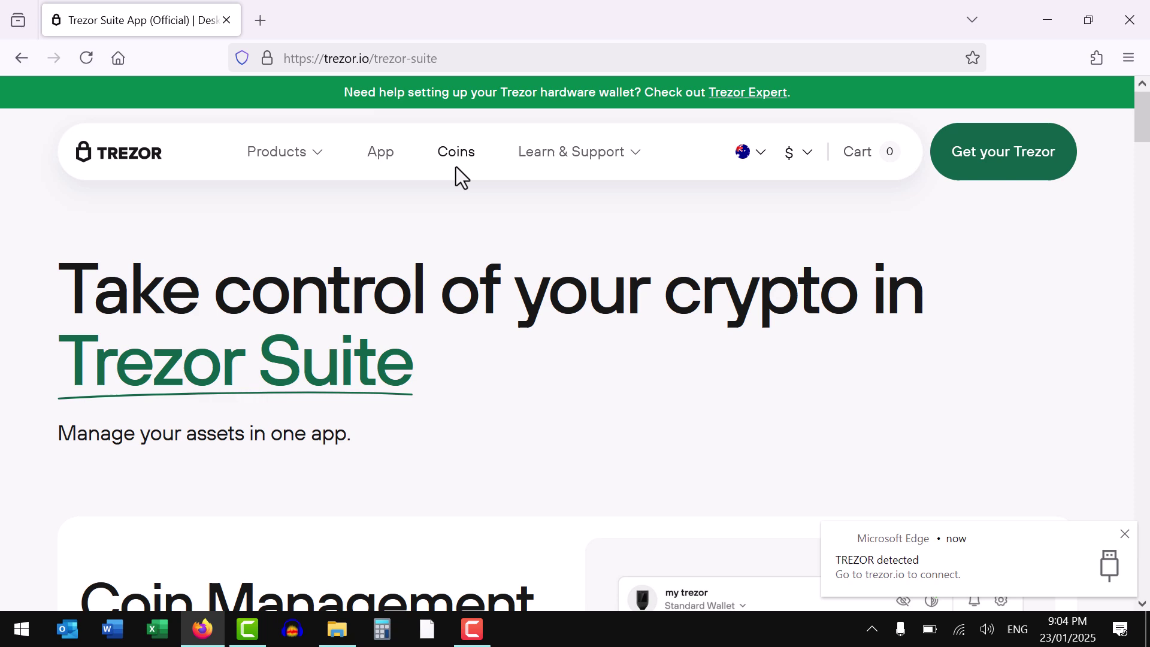
scroll(455, 174, "down", 3)
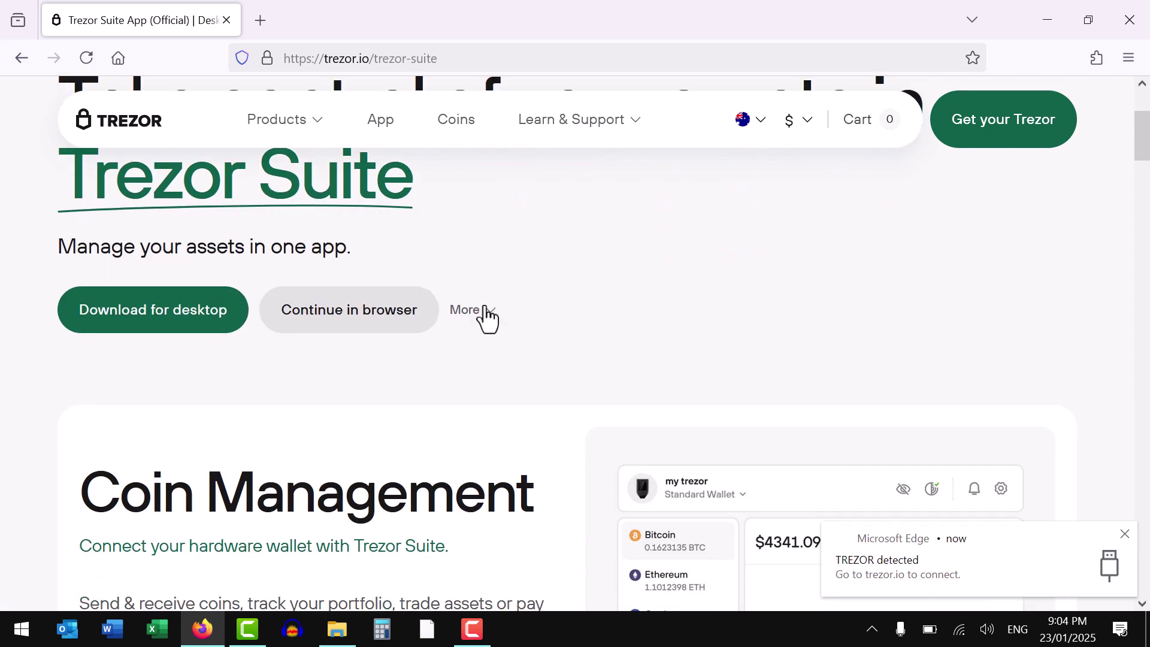
left_click(486, 311)
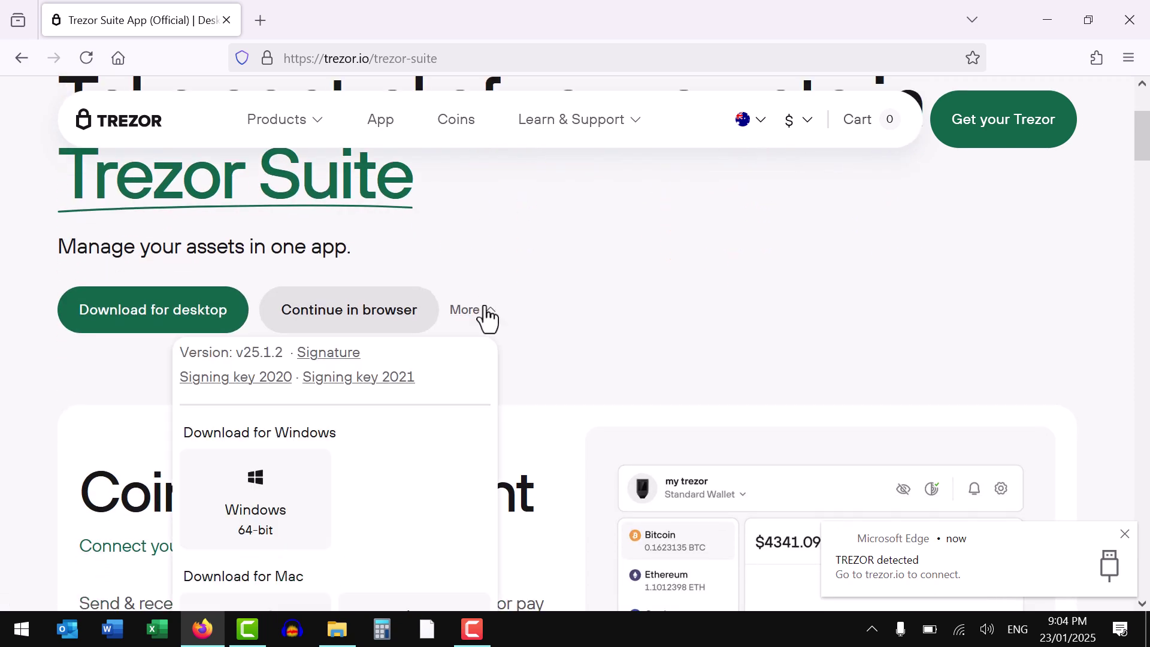
scroll(484, 317, "down", 3)
scroll(359, 426, "down", 2)
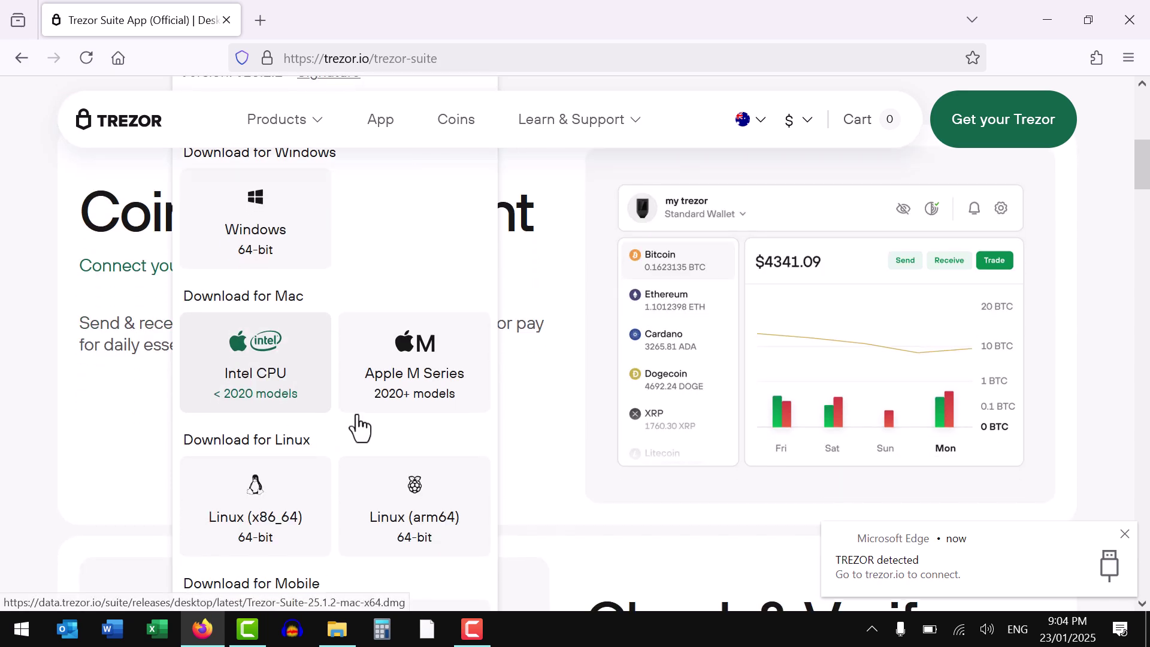
scroll(336, 477, "down", 2)
scroll(334, 495, "down", 3)
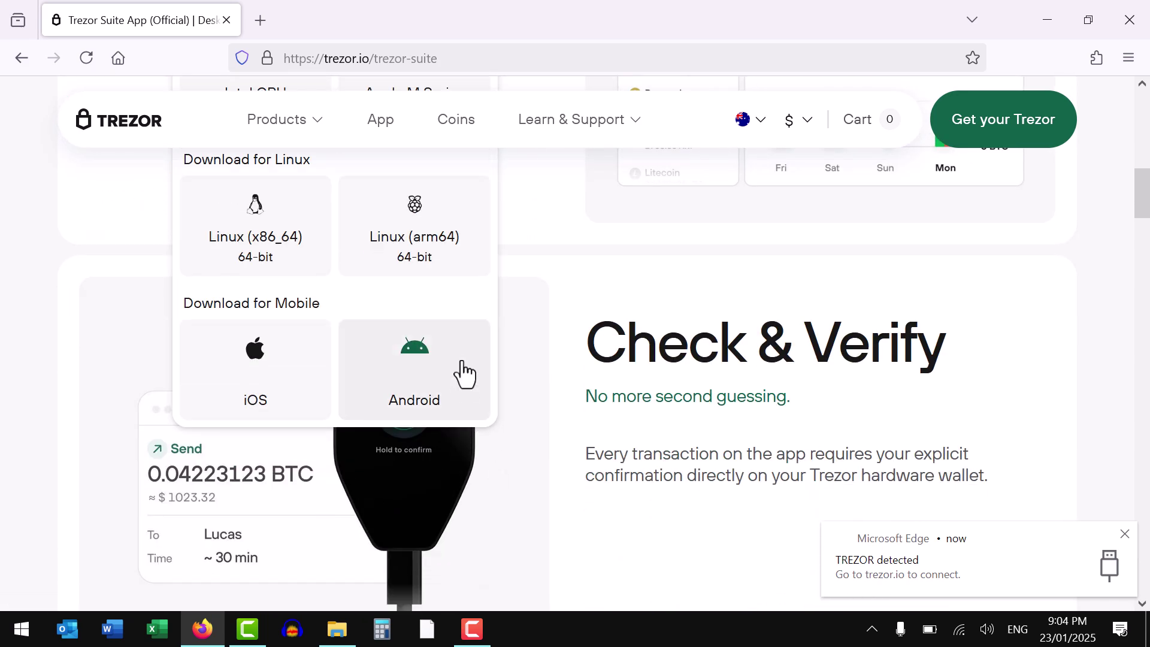
scroll(458, 366, "up", 5)
scroll(527, 345, "up", 5)
left_click(505, 439)
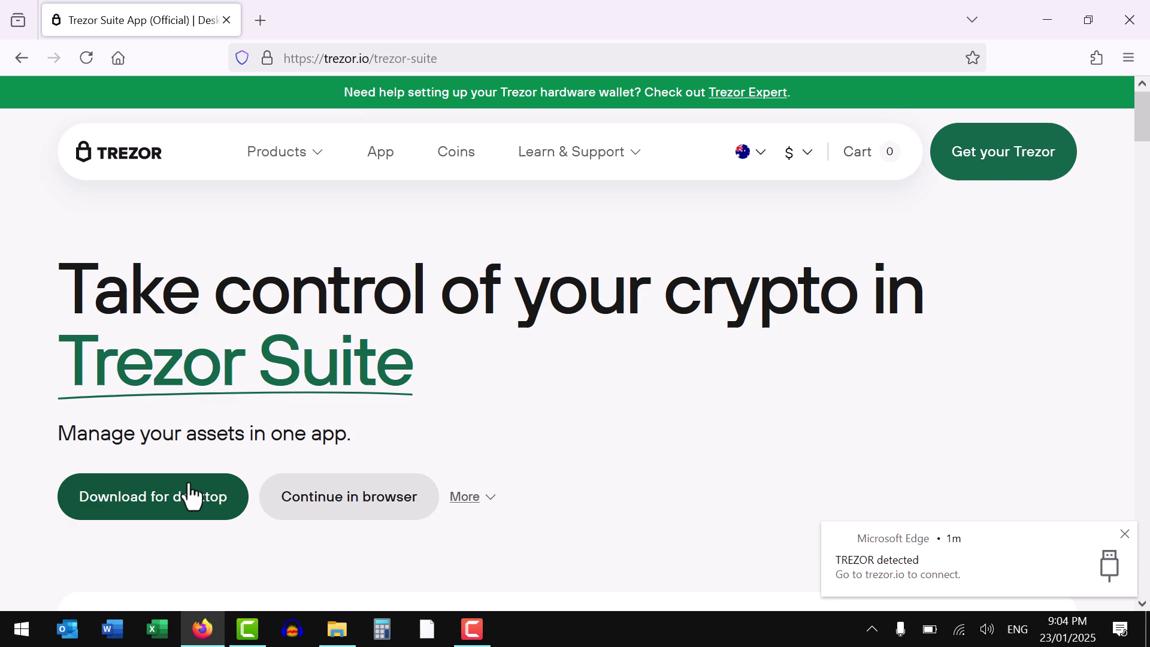
- Download Trezor Suite for Windows desktop and show the installer in its folder
scroll(190, 491, "down", 5)
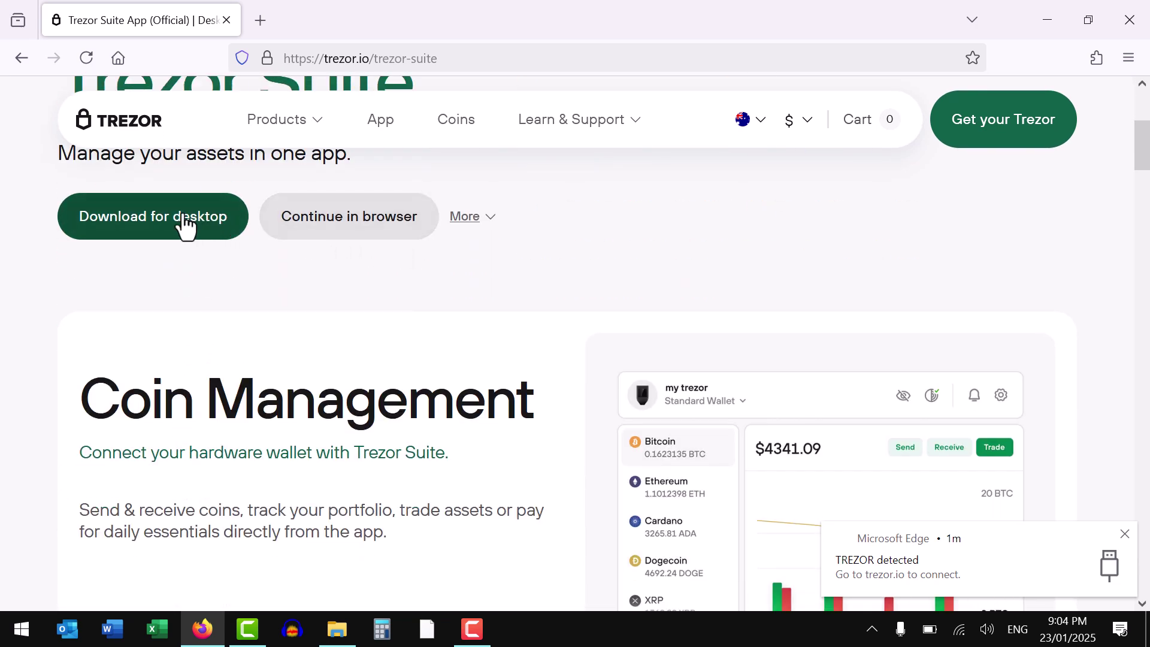
left_click(194, 234)
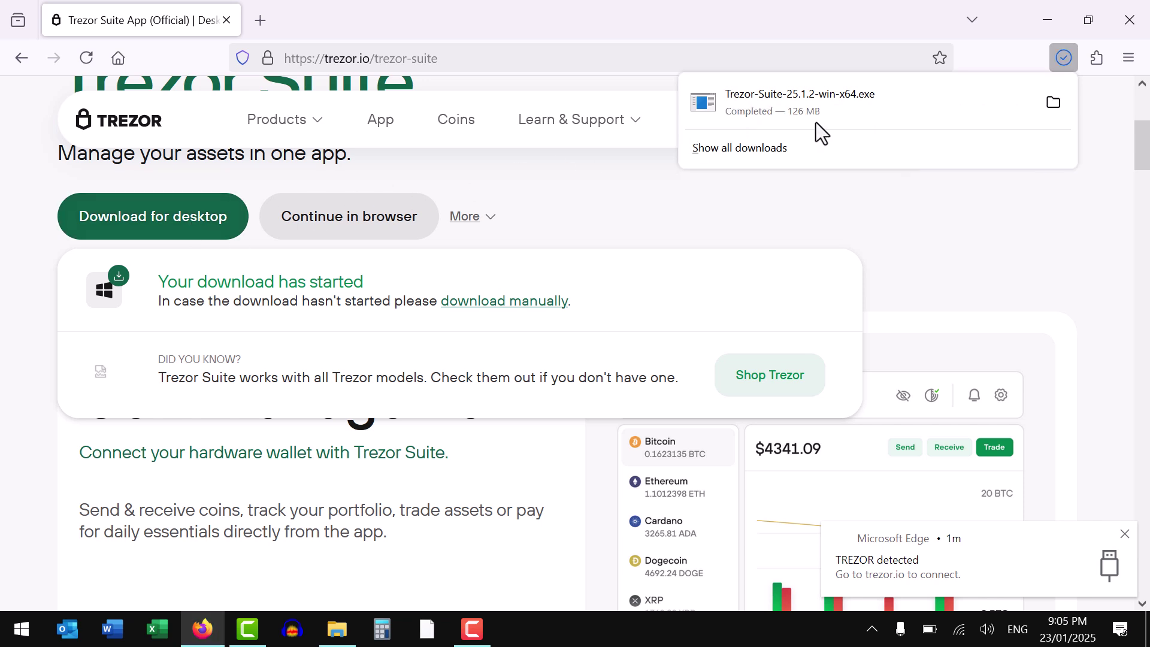
left_click(1054, 102)
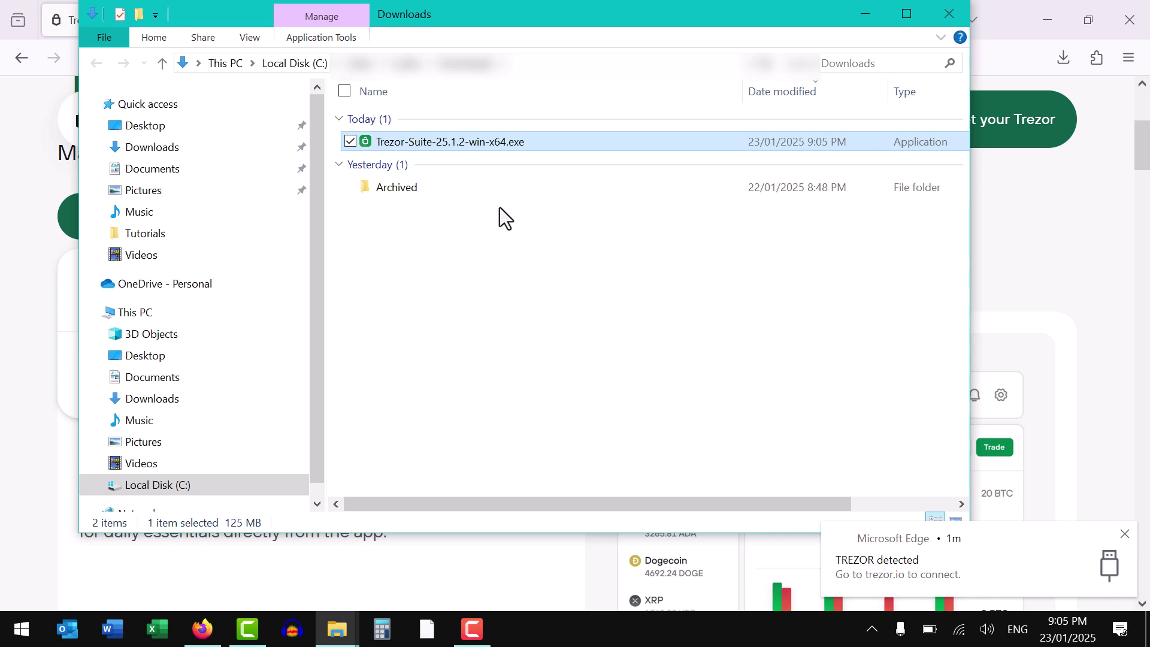
- Run Trezor-Suite-25.1.2-win-x64.exe from Downloads to install and launch Trezor Suite
double_click(525, 146)
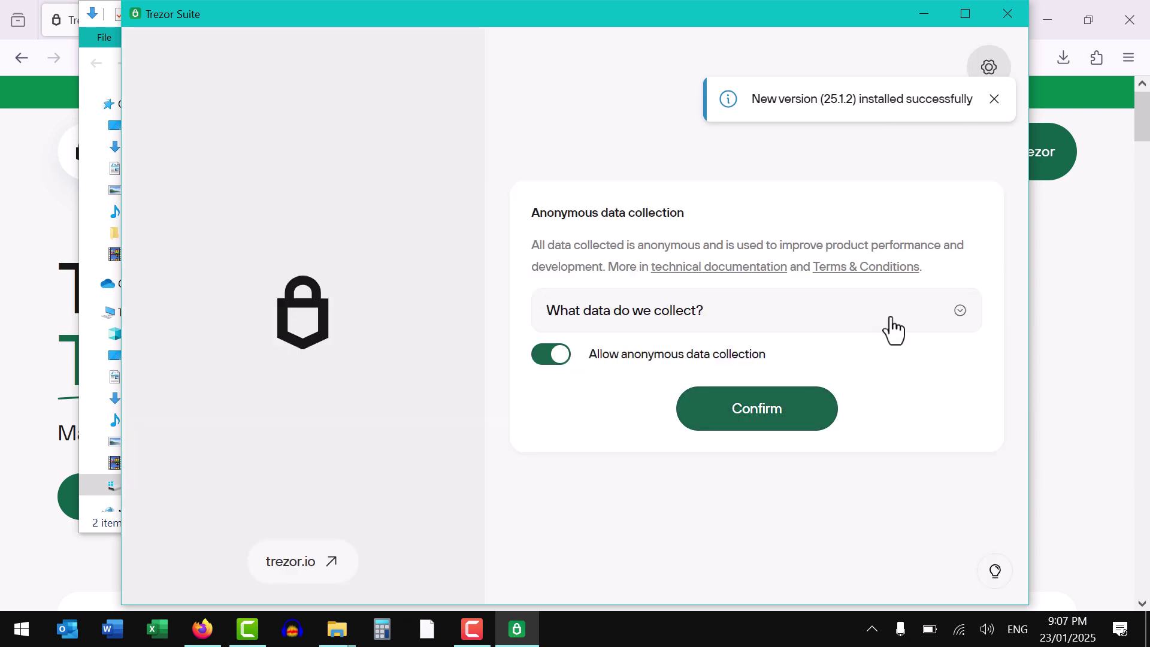
- Dismiss the installation notice and switch off 'Allow anonymous data collection'
left_click(995, 99)
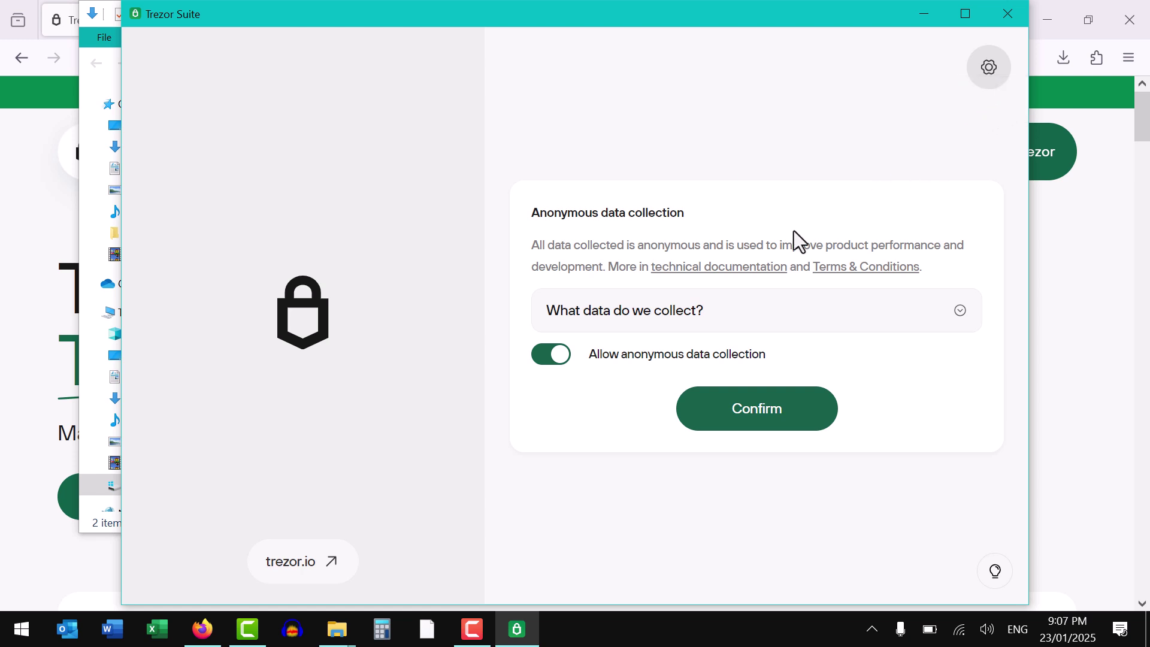
left_click(549, 362)
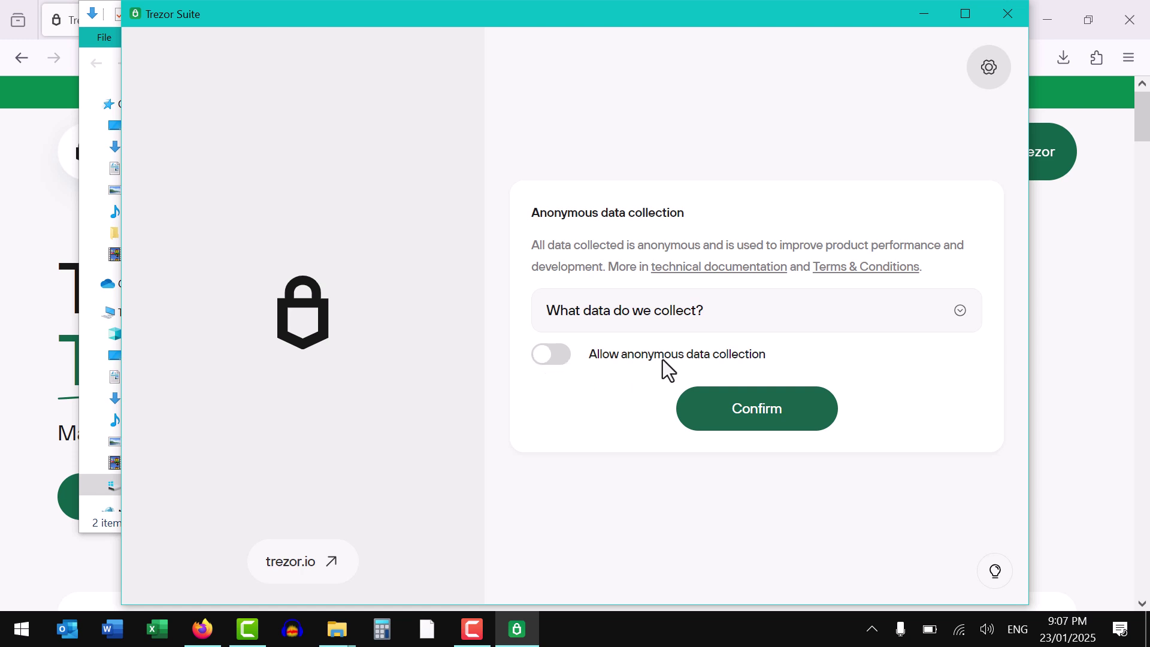
- Confirm the data-collection choice and scroll to the Trezor Safe 3 device security check
left_click(738, 405)
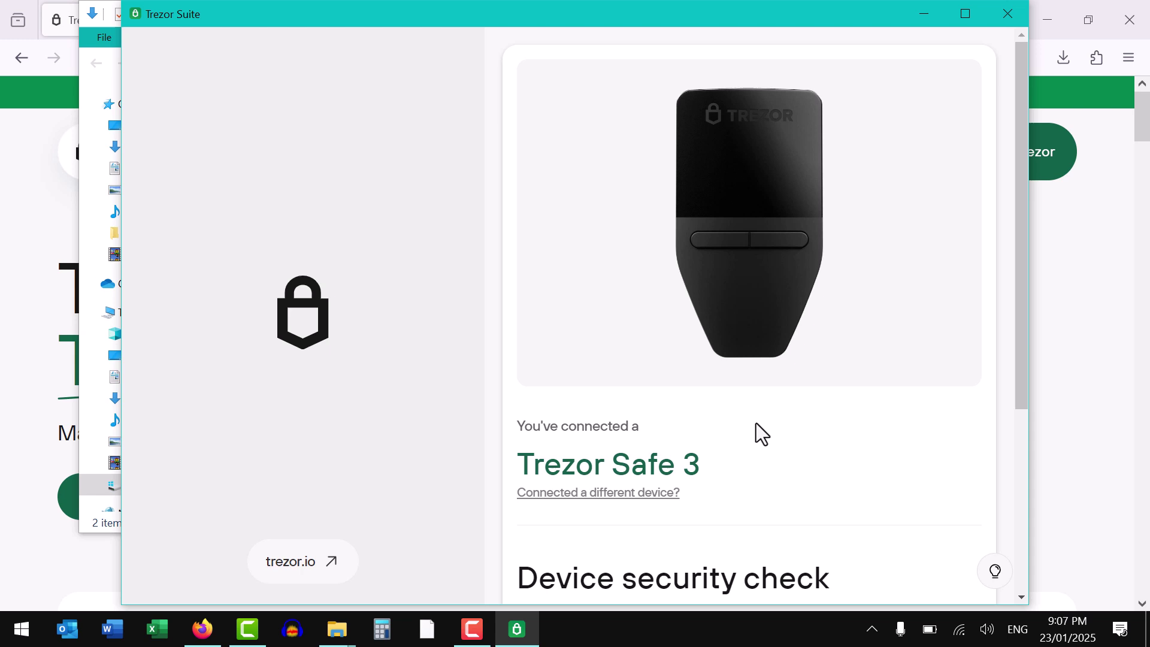
scroll(715, 398, "down", 5)
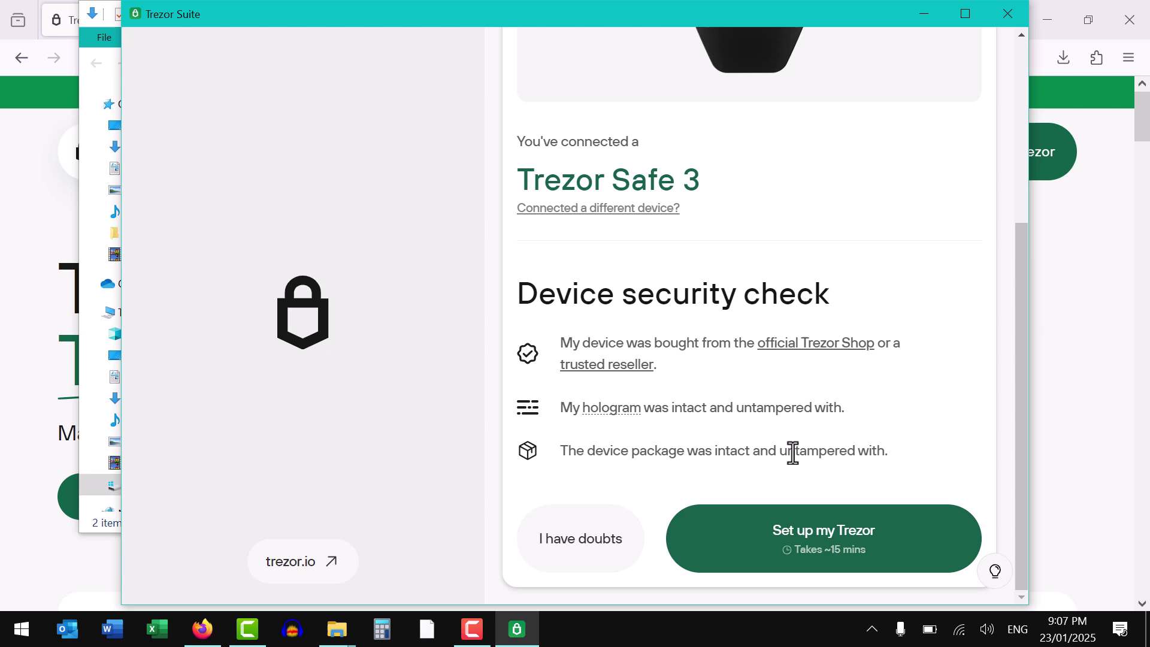
- Start the Trezor setup and install Bitcoin-only firmware 2.8.7 until completed
left_click(816, 550)
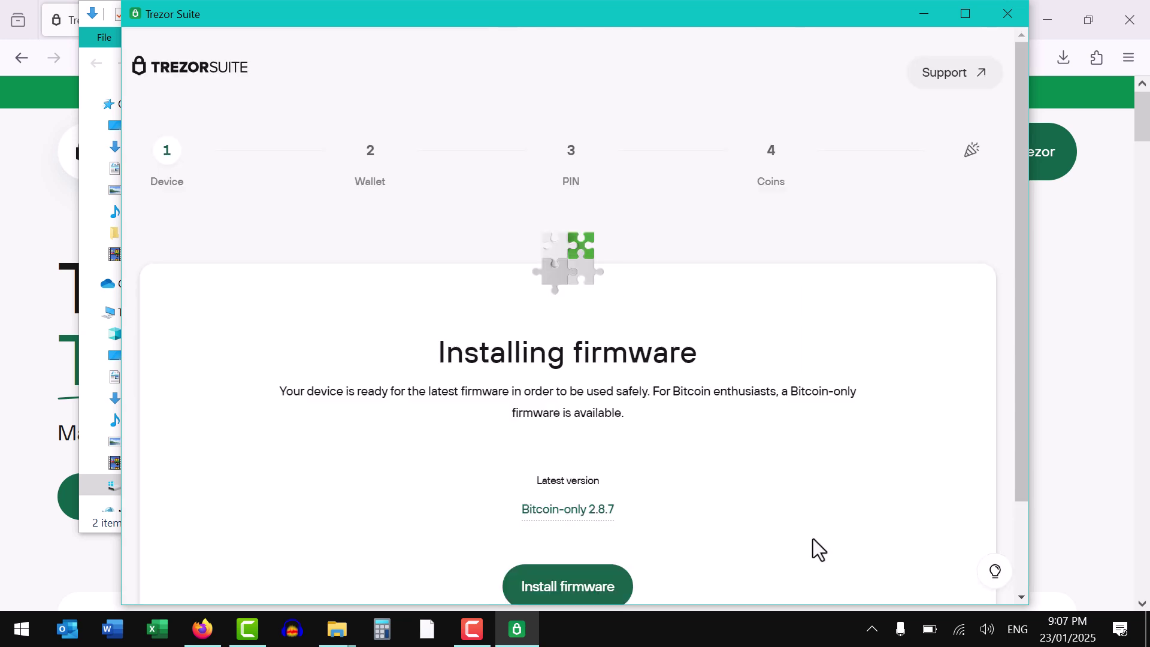
scroll(808, 534, "down", 2)
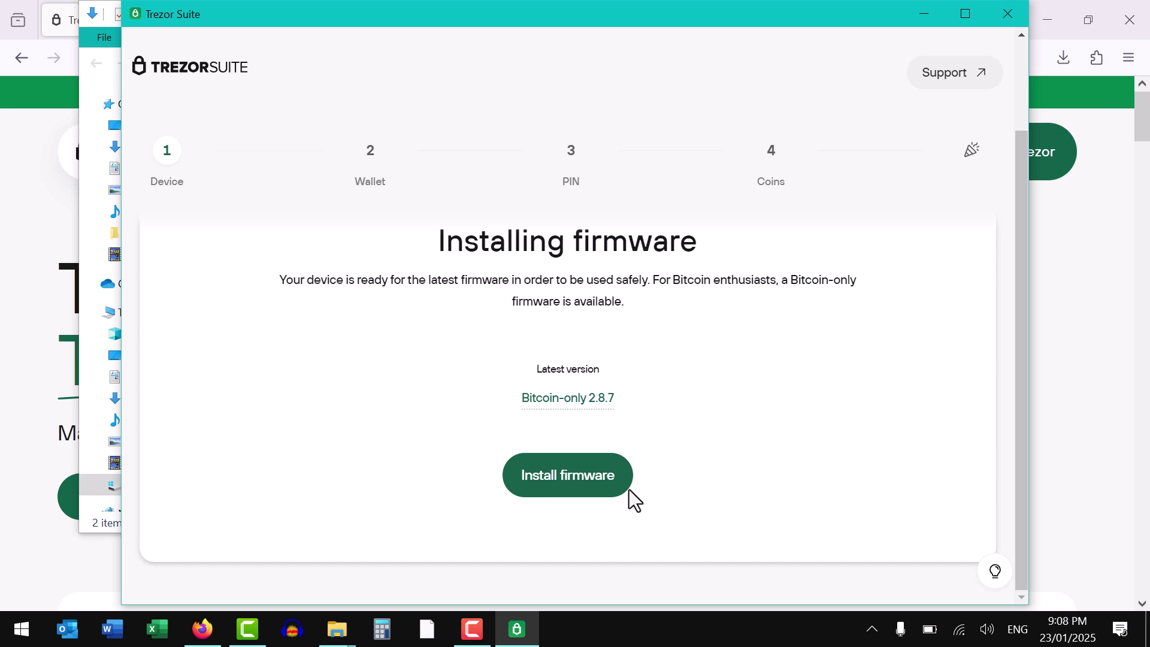
left_click(599, 480)
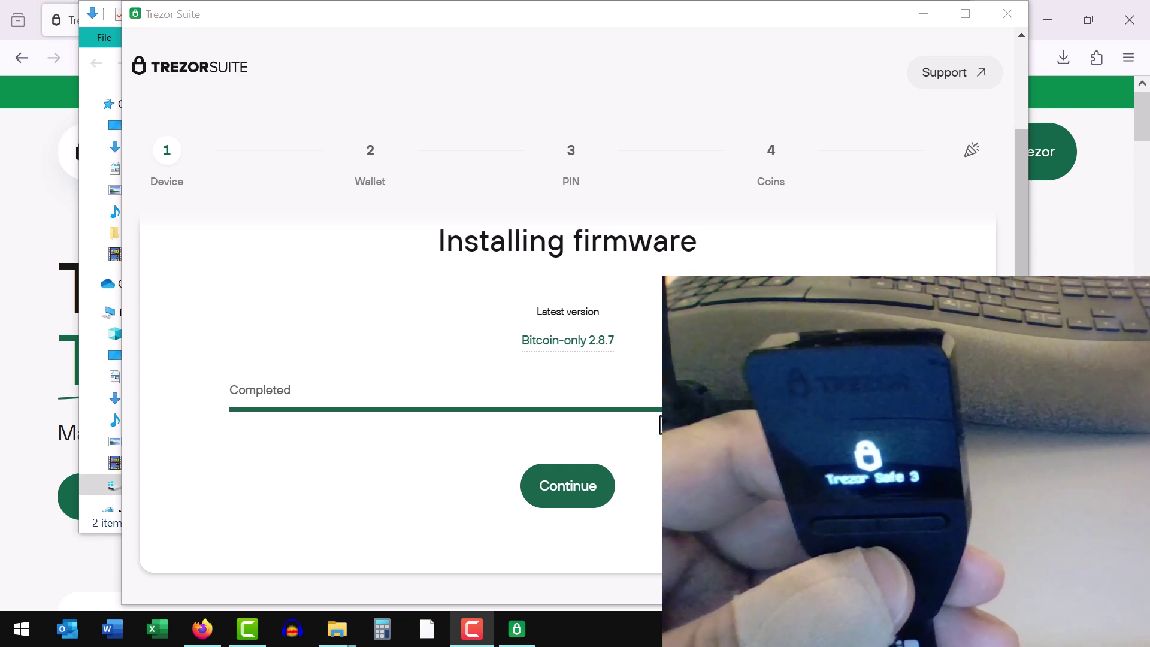
- Move past the finished firmware install and start the Trezor Safe 3 authenticity check
left_click(582, 485)
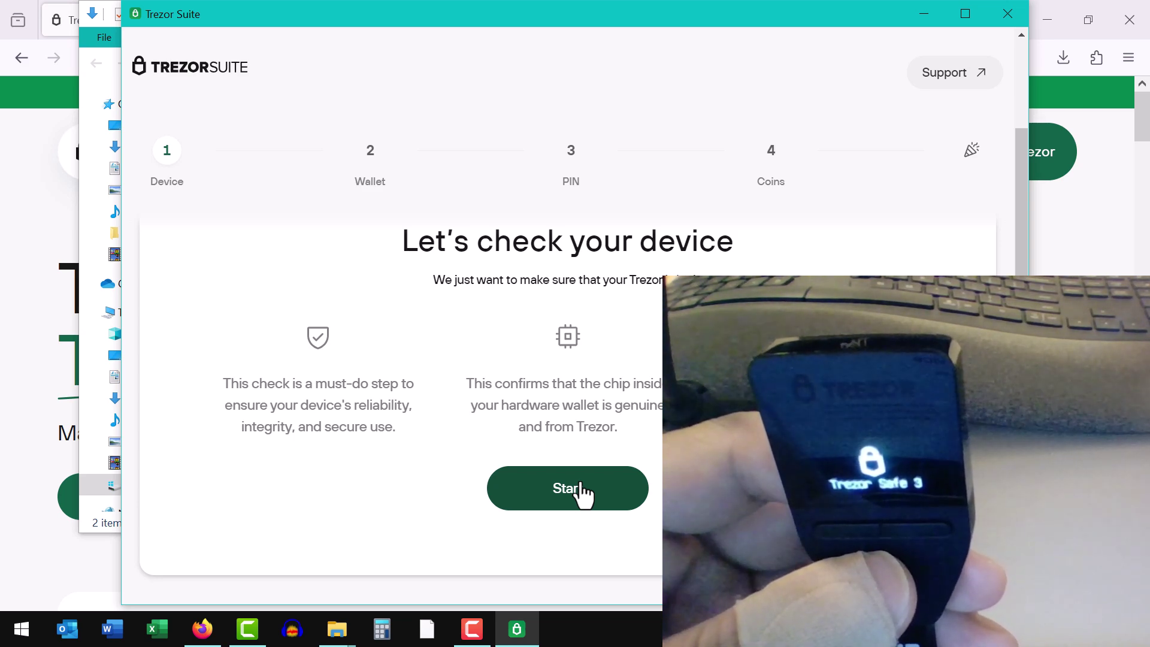
left_click(581, 495)
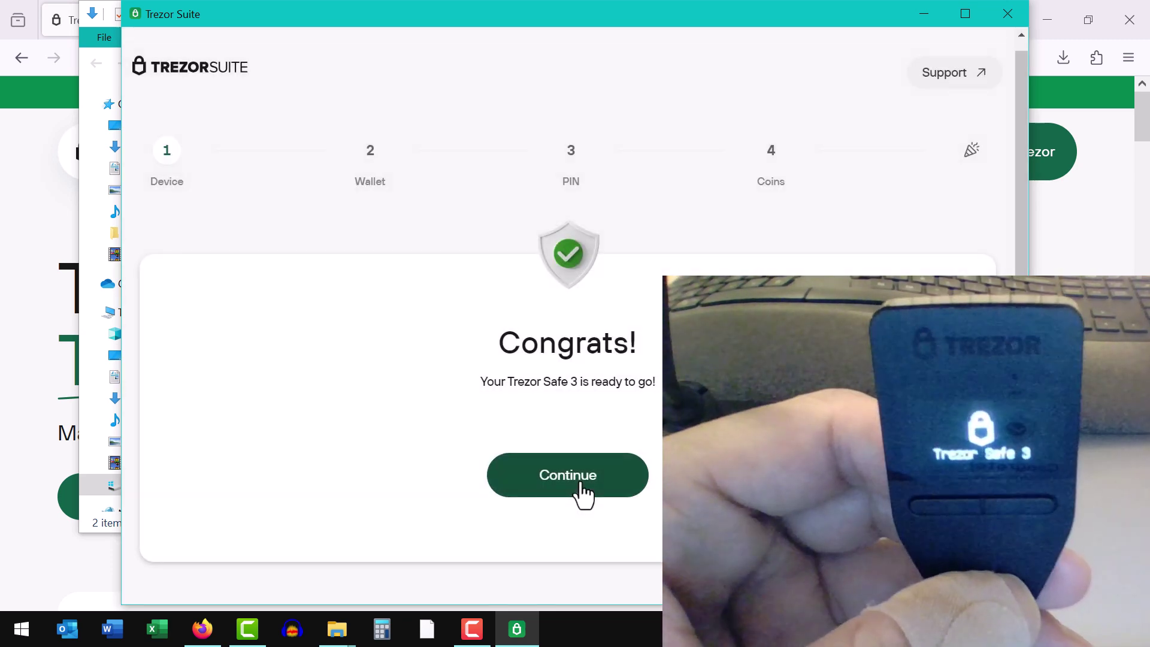
- Continue from the Congrats screen into the Know your Trezor on-device tutorial
left_click(581, 485)
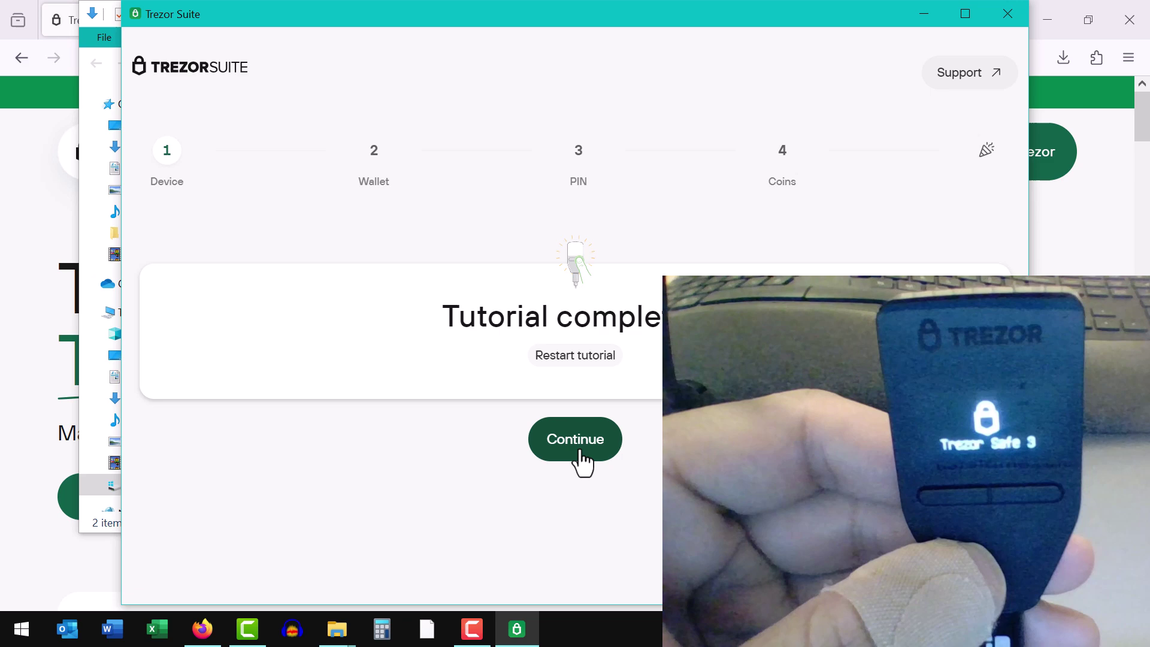
- Continue past the completed tutorial to the create-or-recover wallet step
left_click(582, 461)
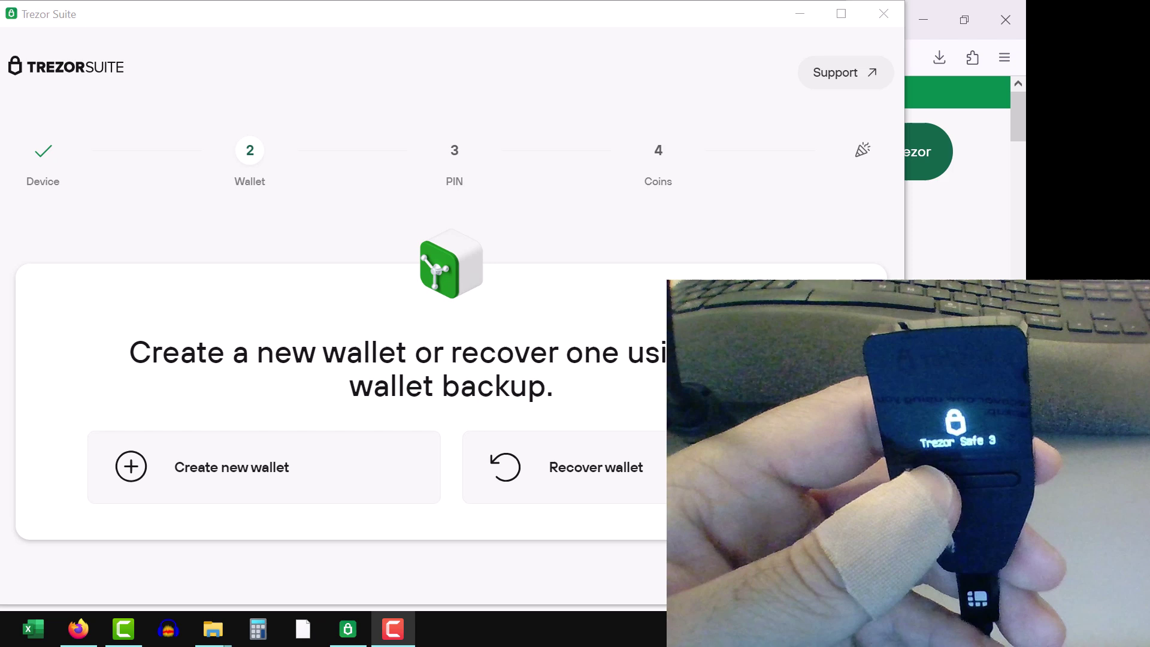
- Start a new wallet and pick the legacy 24-word Backup as its backup type
left_click(324, 481)
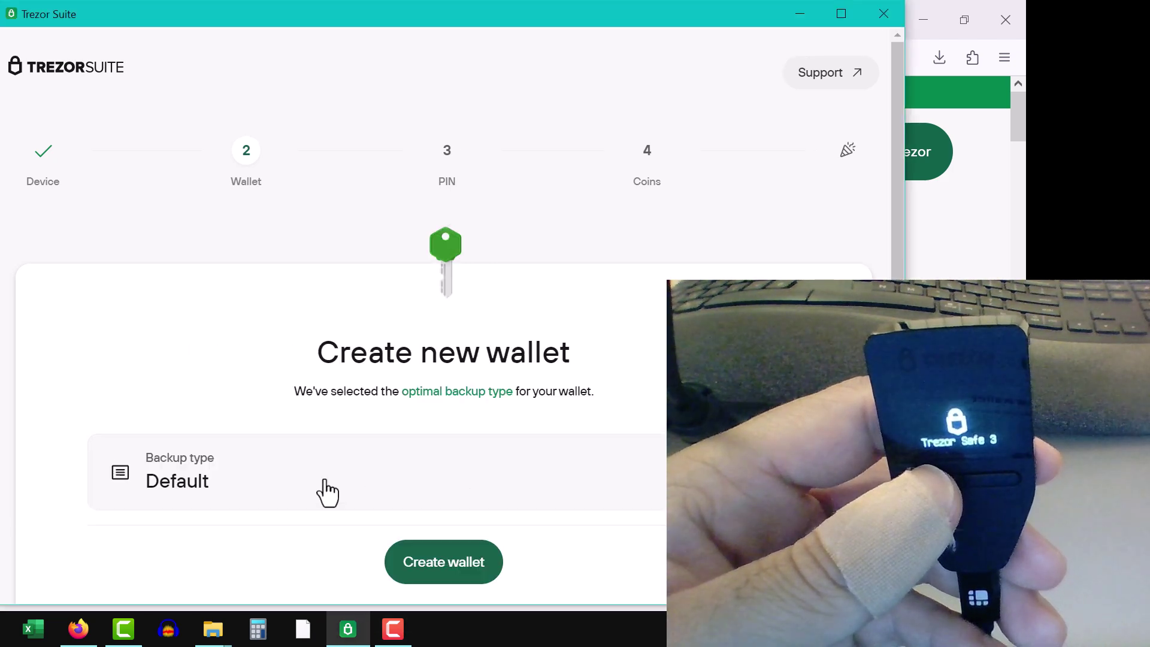
left_click(400, 490)
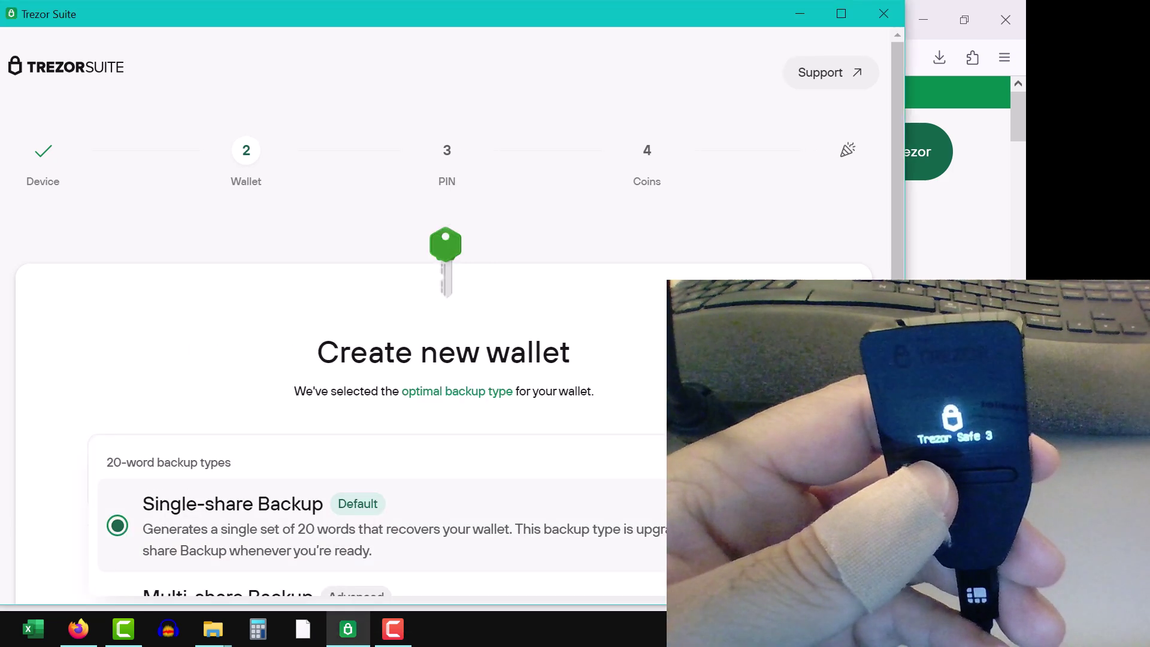
scroll(377, 491, "down", 3)
scroll(377, 515, "up", 3)
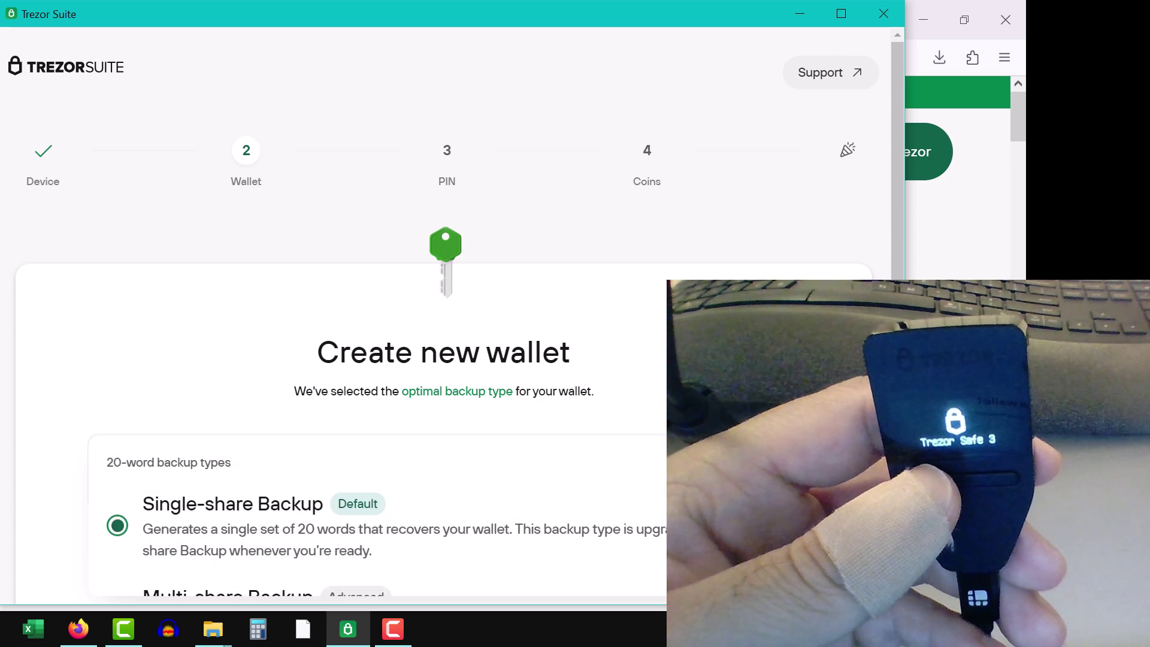
scroll(663, 508, "down", 3)
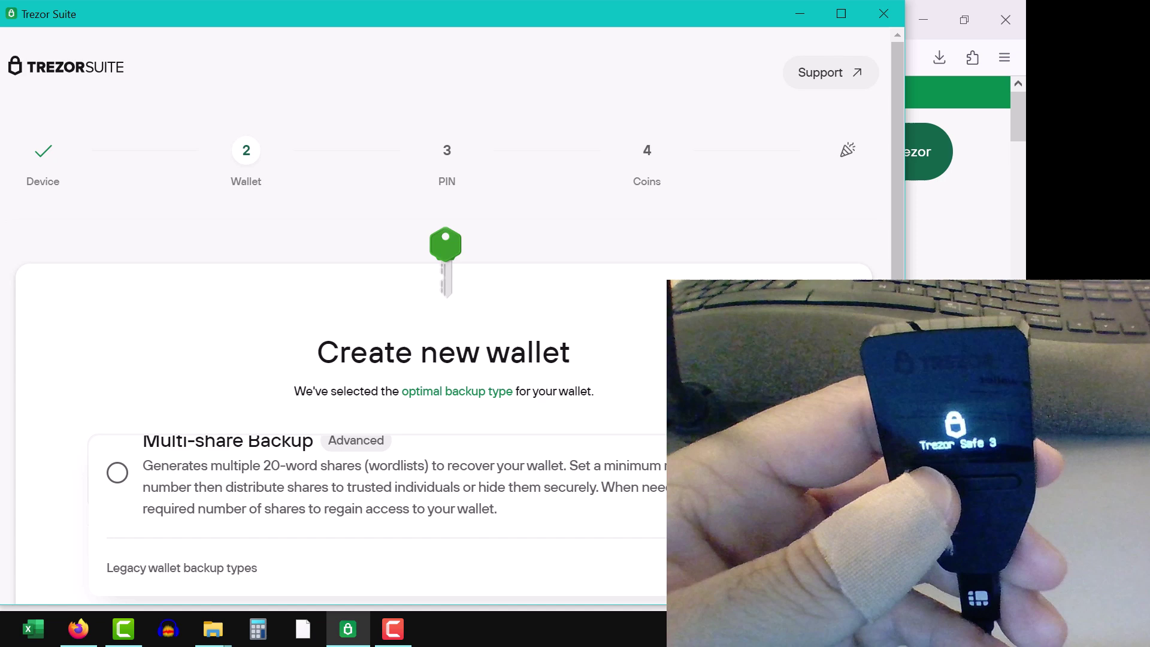
left_click(718, 568)
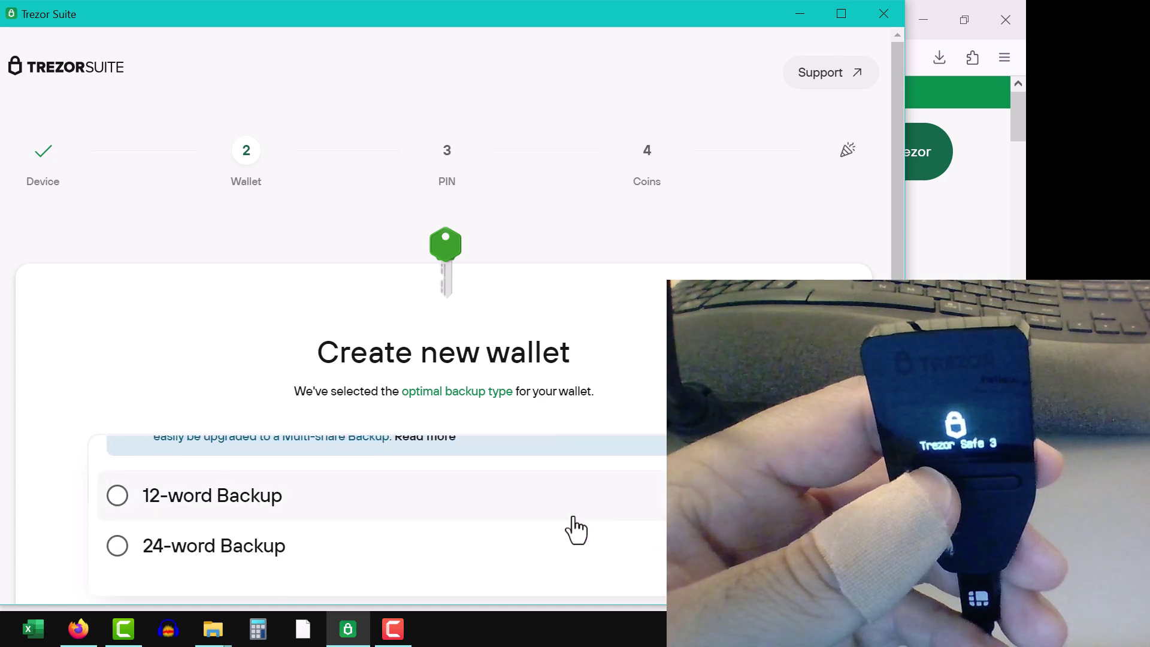
left_click(377, 547)
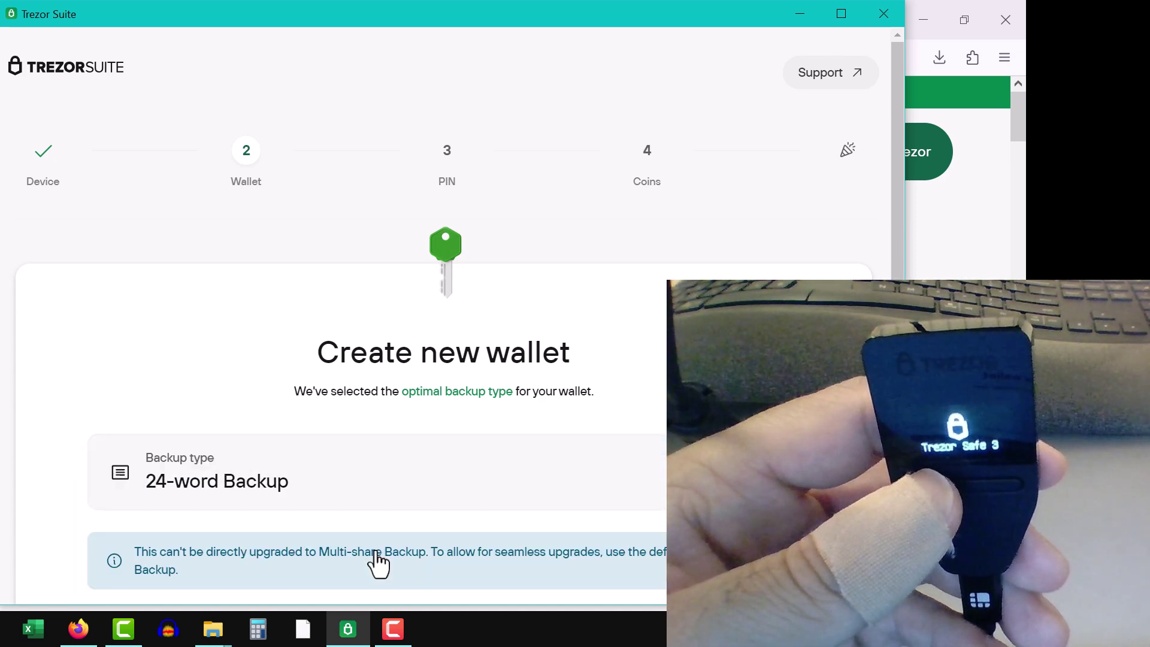
scroll(485, 537, "down", 2)
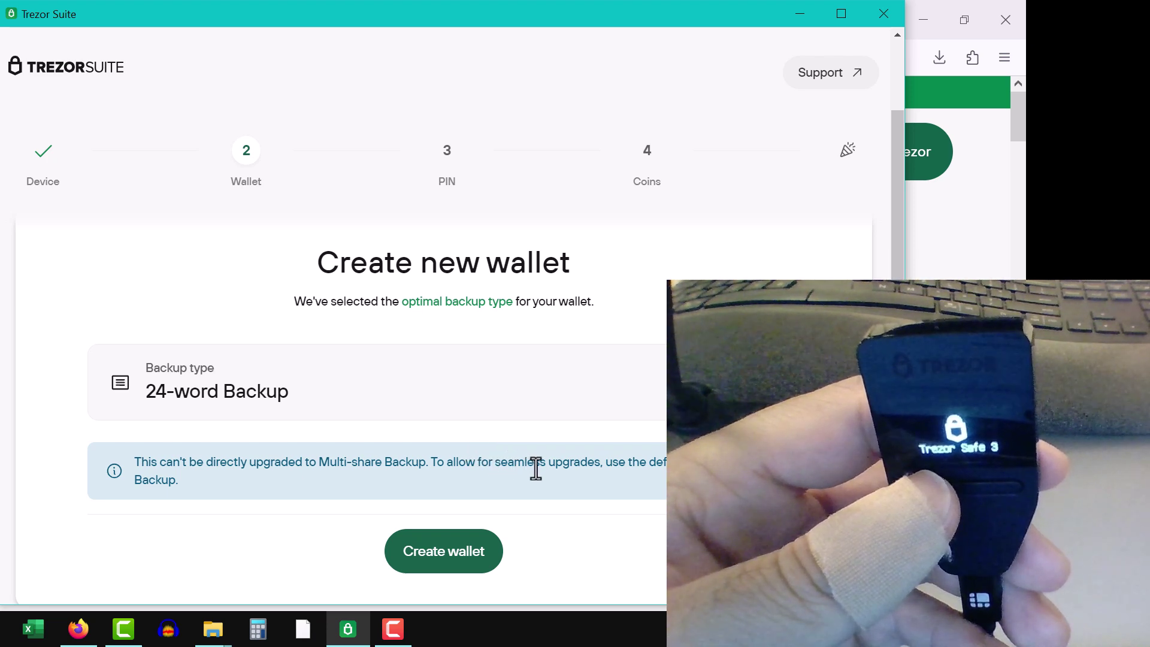
- Create the wallet with the 24-word backup and confirm it on the Trezor
left_click(418, 552)
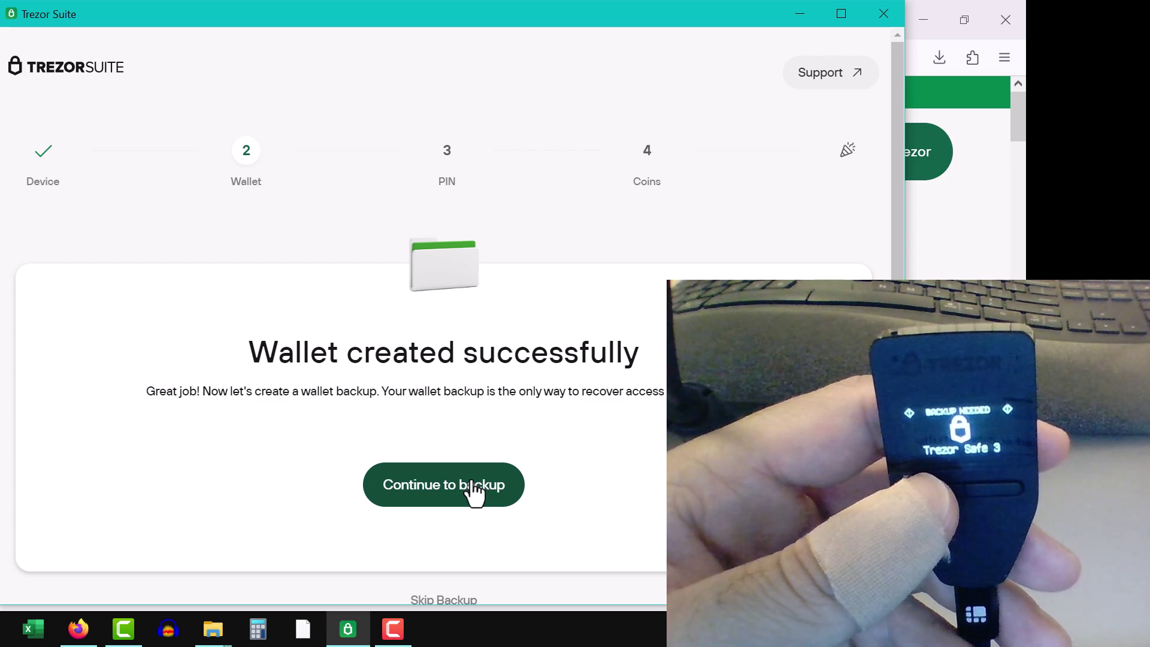
- Move on to the backup step and tick all three backup safety acknowledgements
left_click(474, 493)
scroll(472, 482, "down", 2)
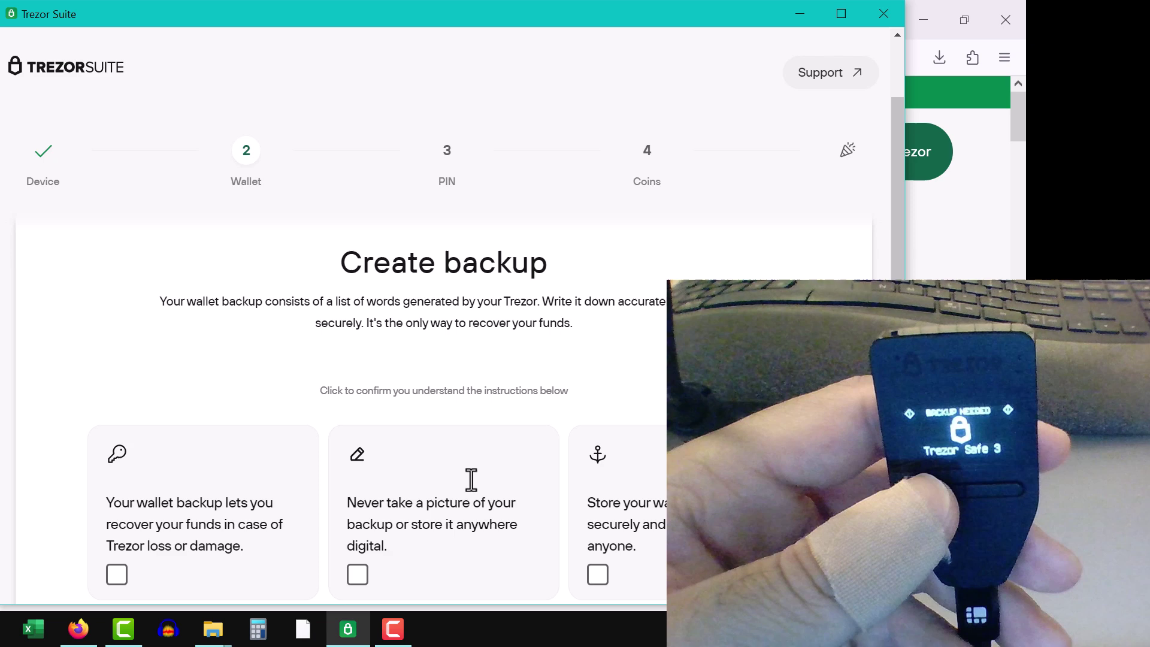
scroll(471, 479, "down", 2)
scroll(379, 461, "up", 1)
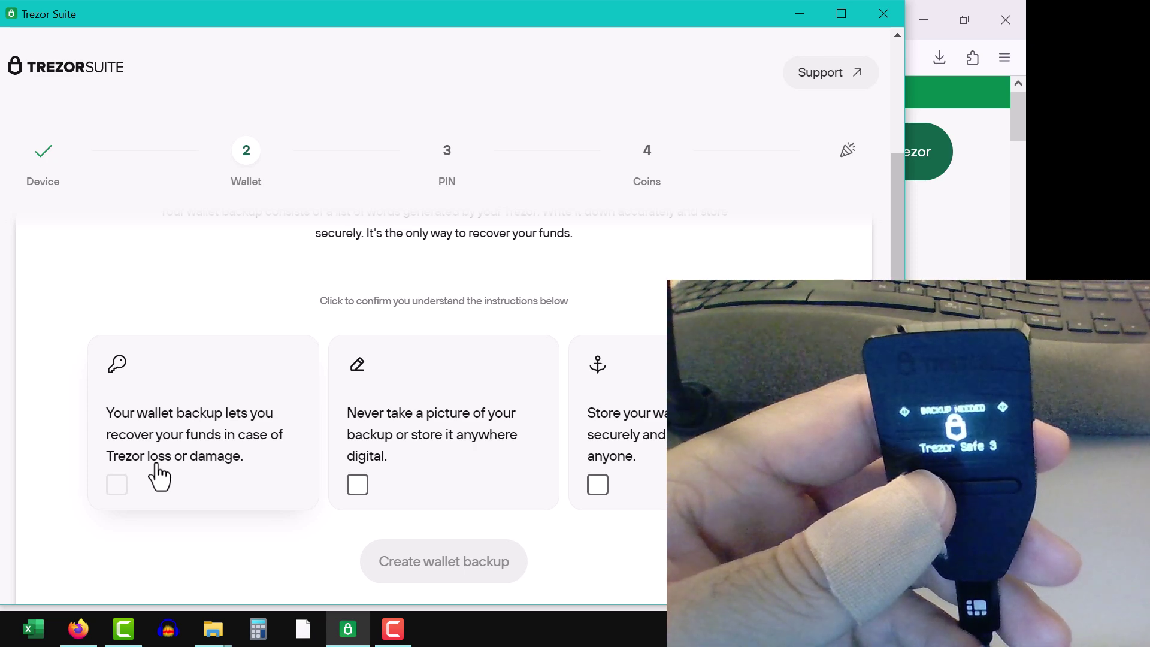
left_click(226, 488)
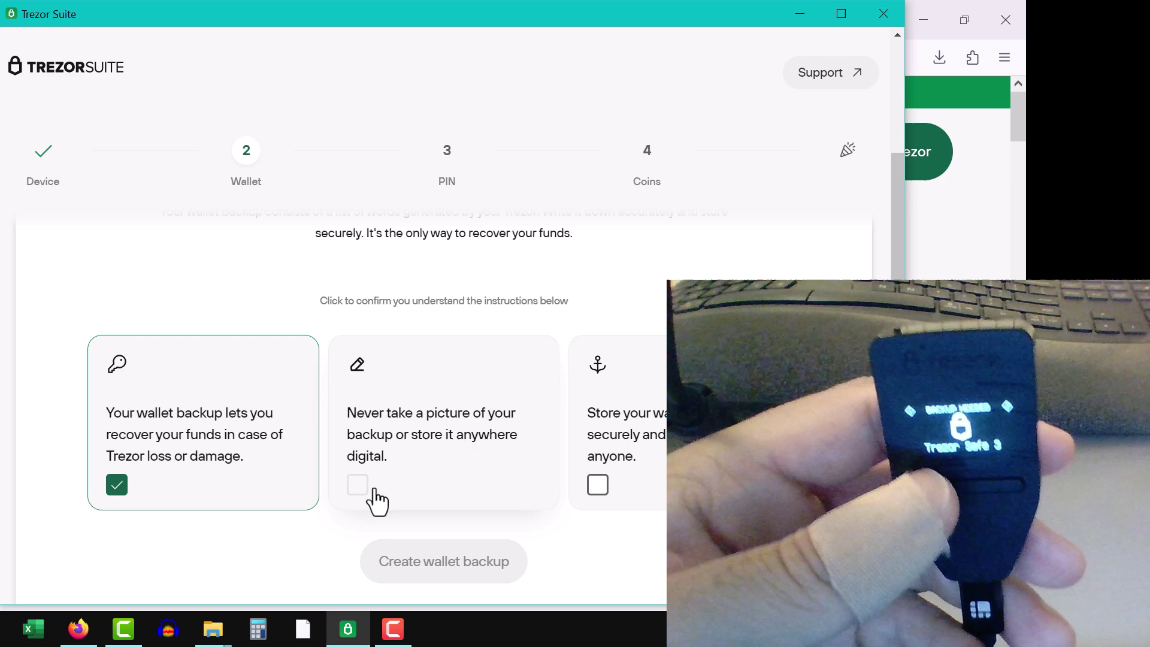
left_click(450, 497)
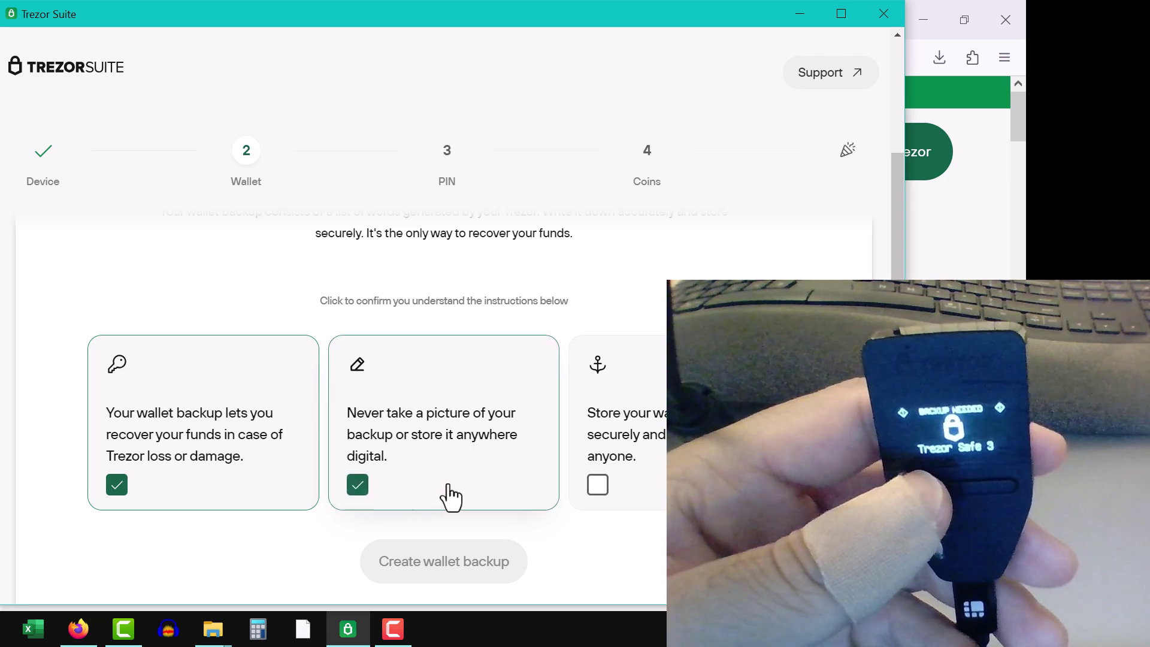
left_click(643, 484)
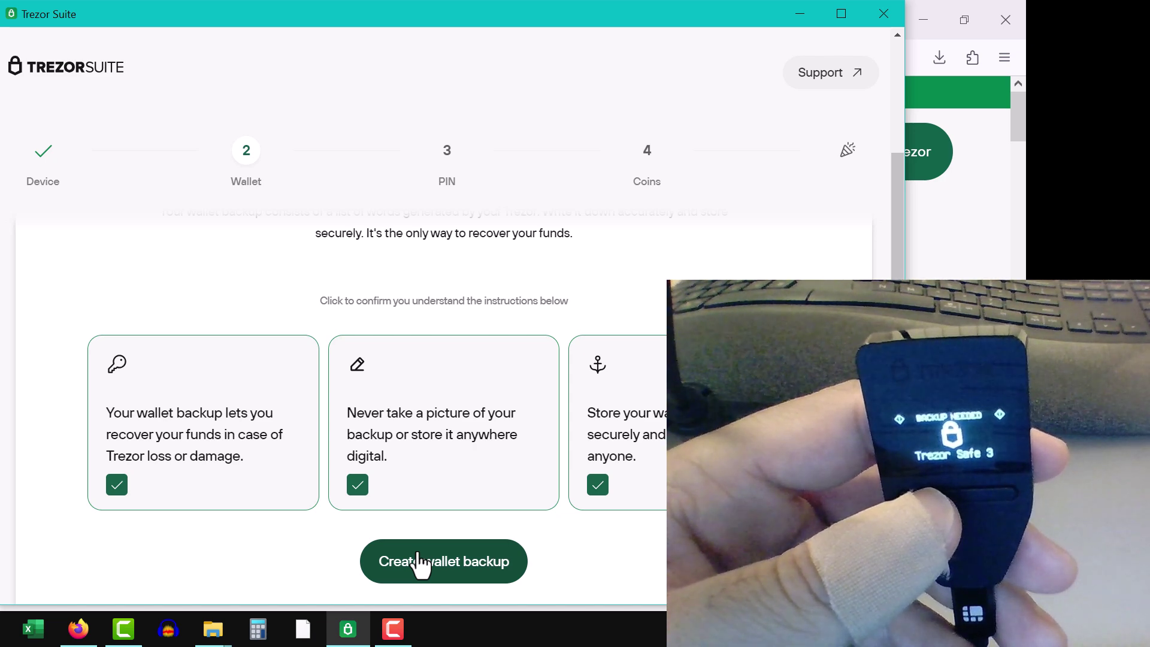
- Begin the wallet backup so the Trezor shows the 24 recovery words
left_click(422, 564)
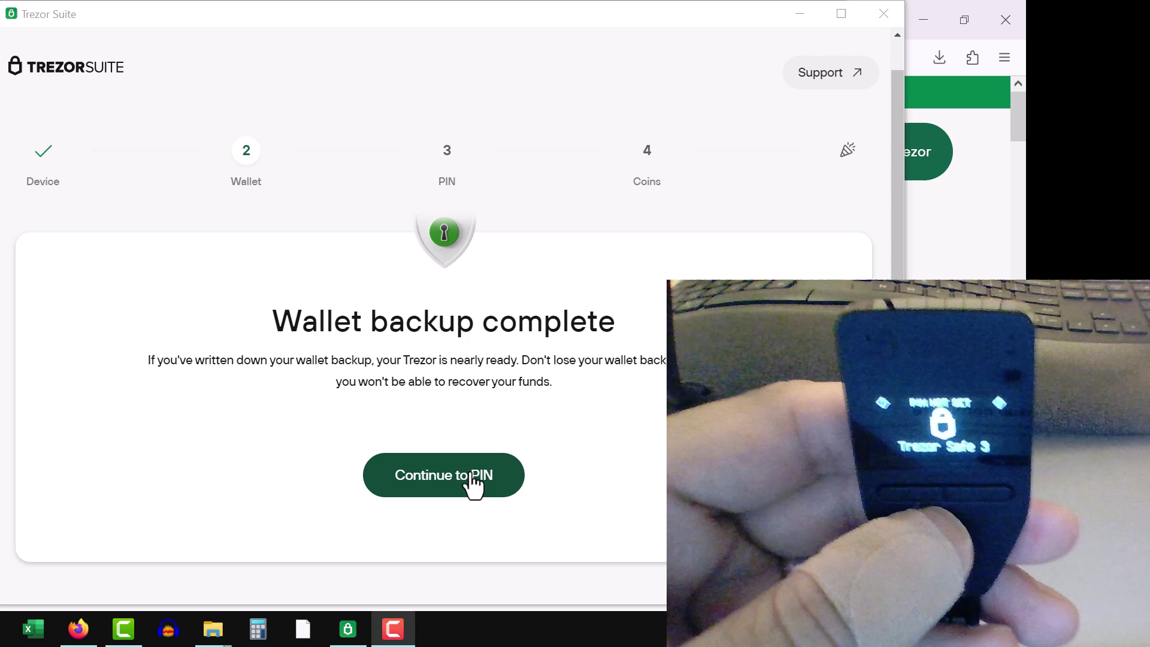
- Proceed to the PIN step and start setting a PIN on the Trezor
left_click(473, 473)
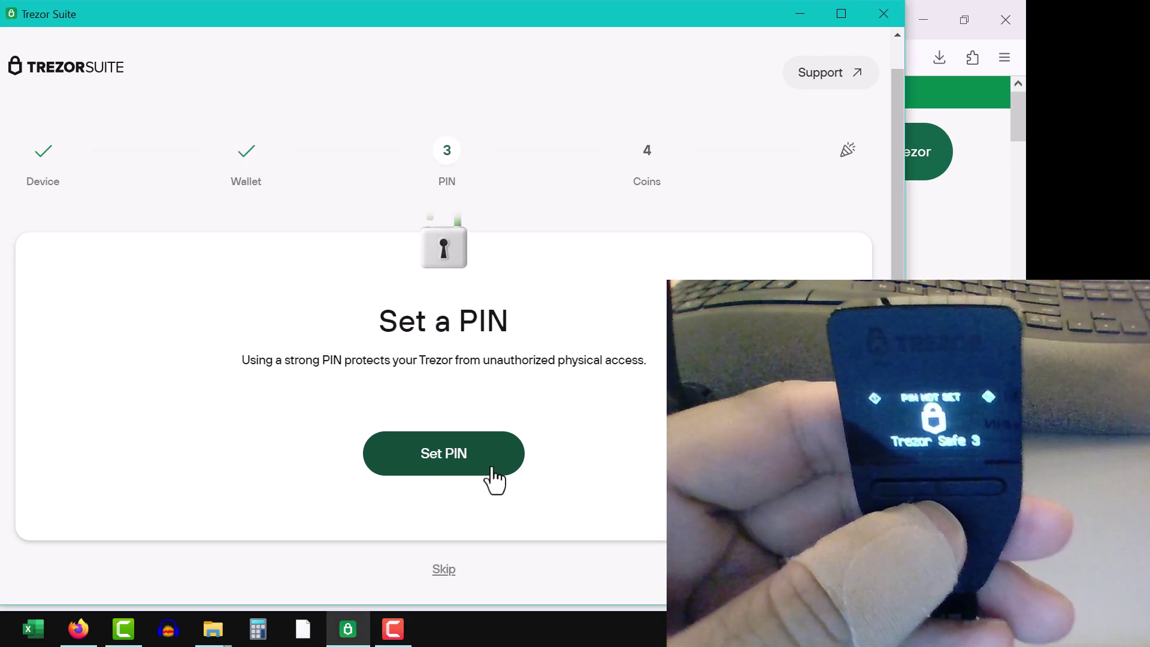
left_click(495, 479)
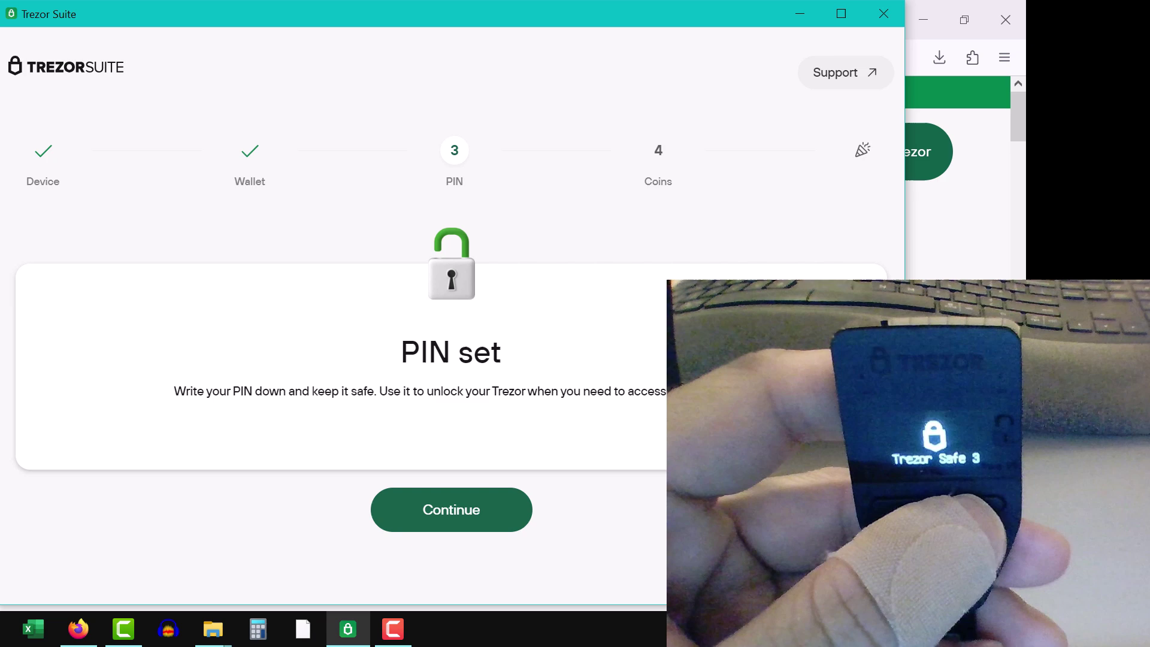
- Finish setup with Bitcoin activated and go into the main Trezor Suite app
left_click(454, 512)
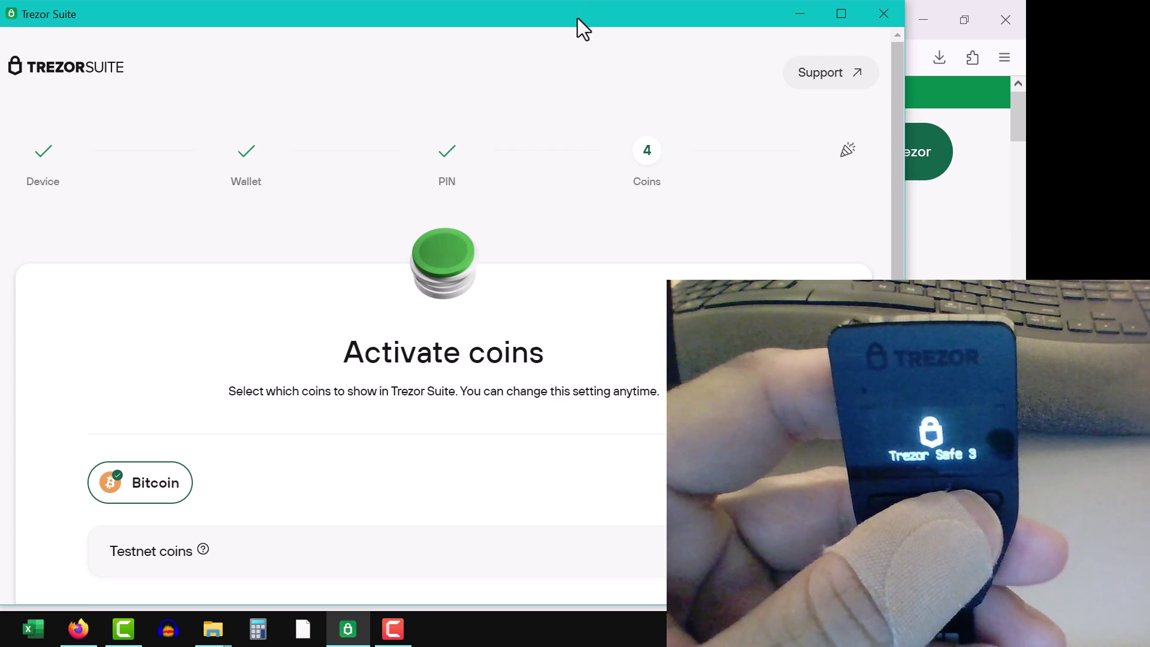
left_click_drag(580, 17, 583, 16)
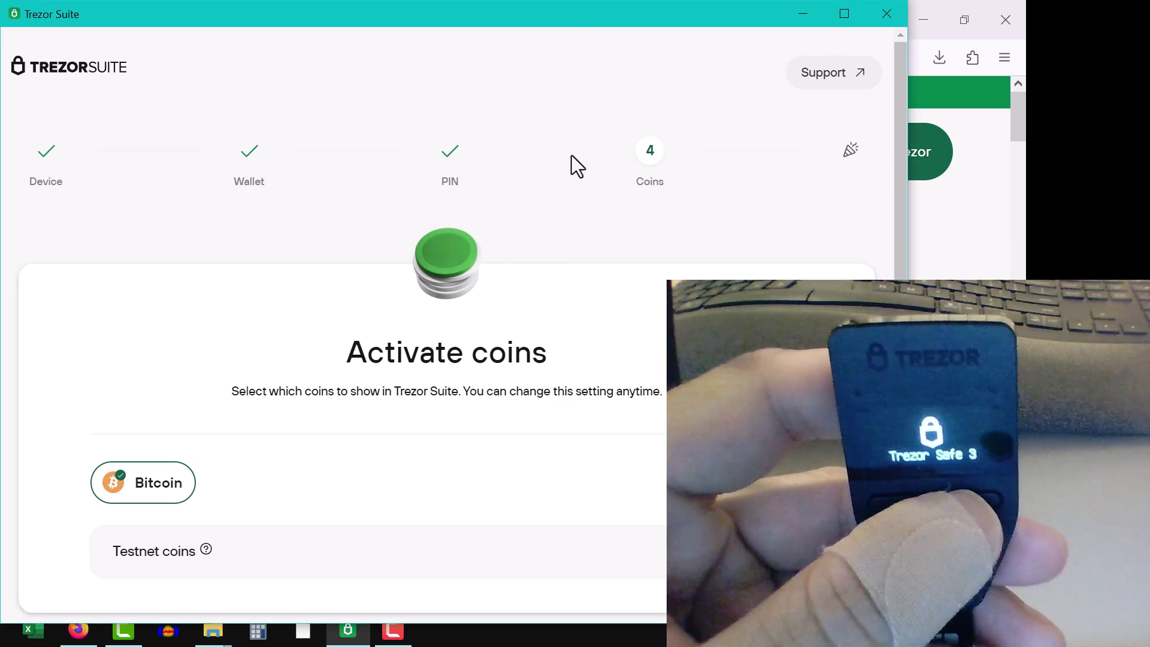
scroll(472, 346, "down", 3)
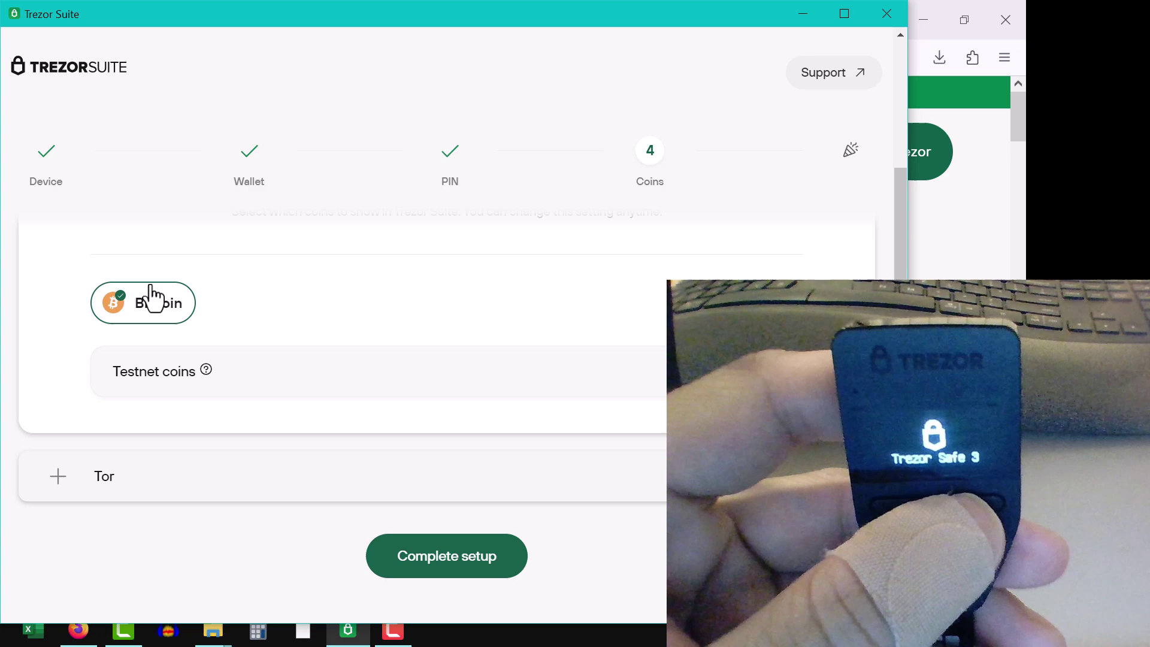
left_click(424, 559)
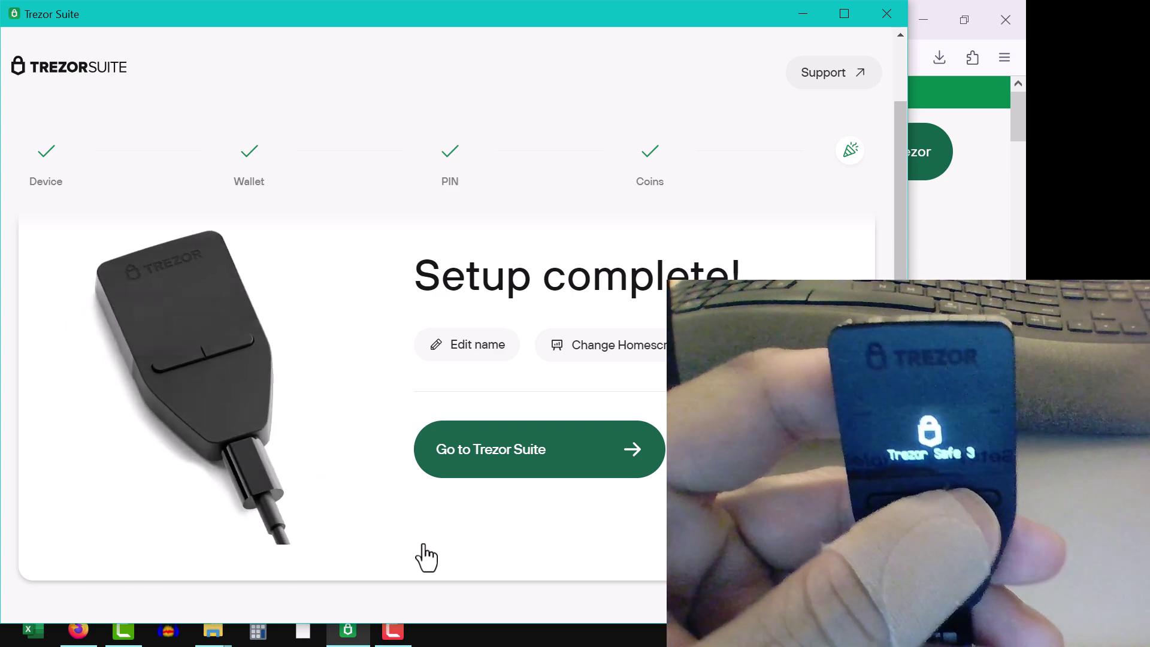
left_click(576, 478)
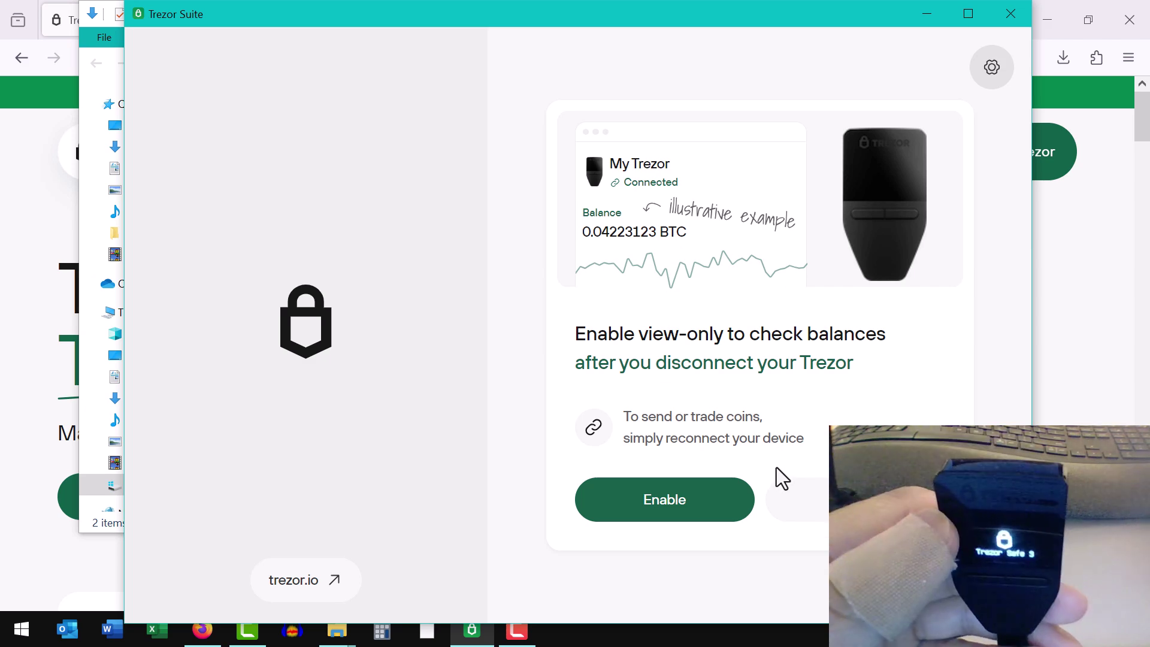
- Skip view-only mode, maximize, dismiss the tip and update notice, then open Bitcoin #1
left_click(824, 520)
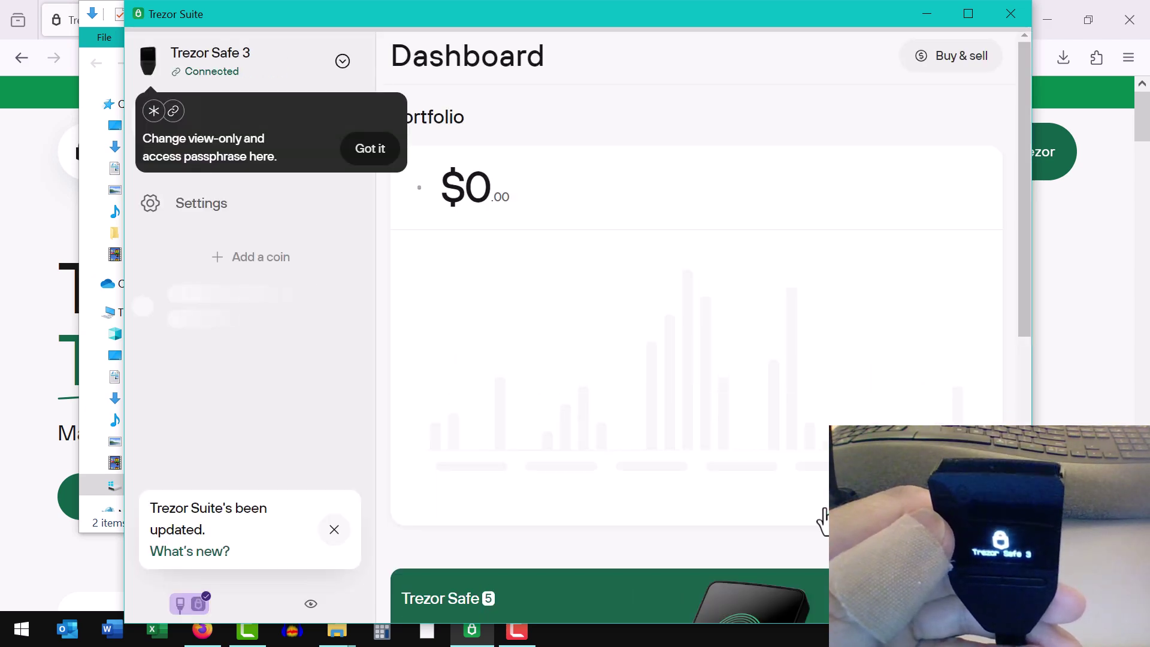
left_click(969, 14)
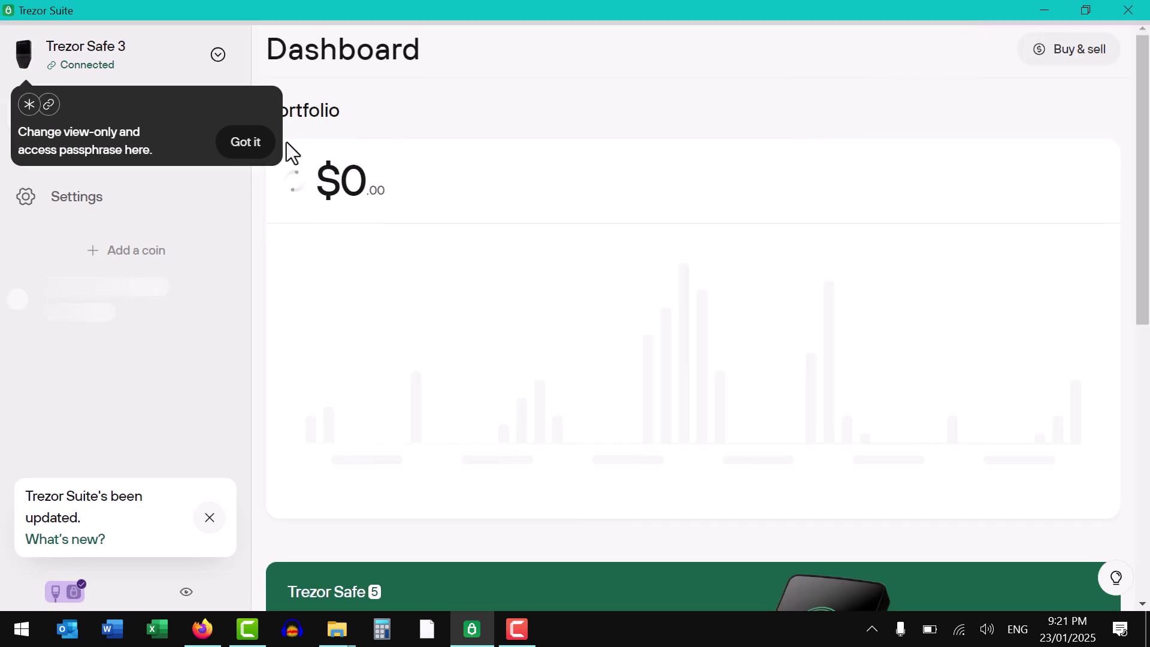
left_click(253, 145)
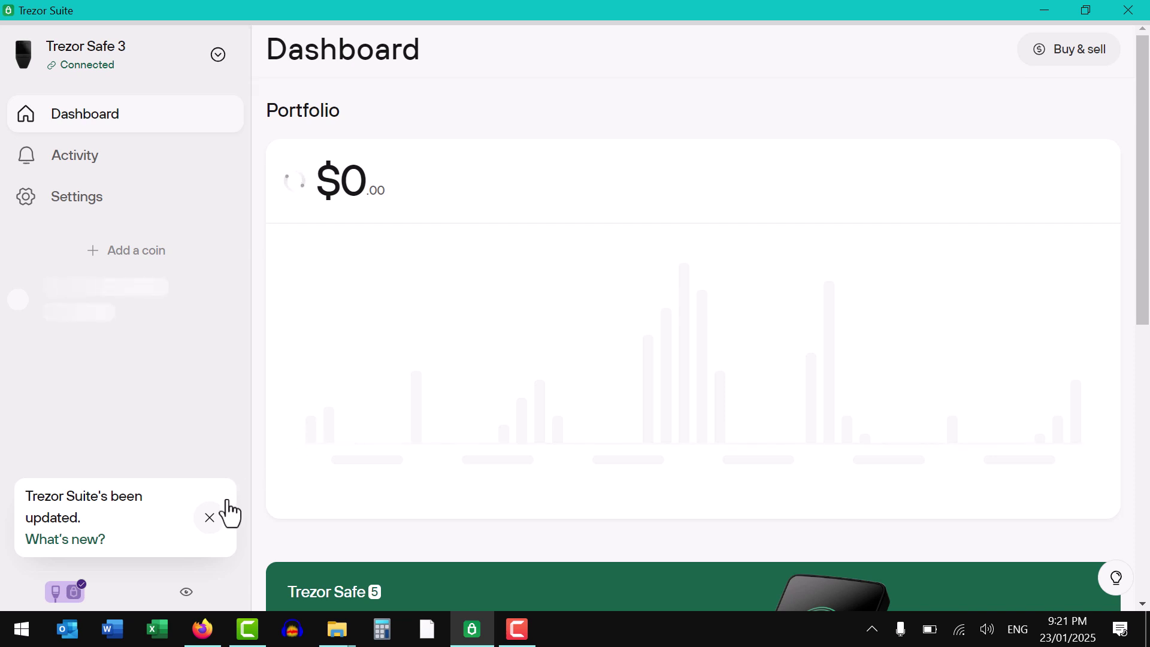
left_click(210, 520)
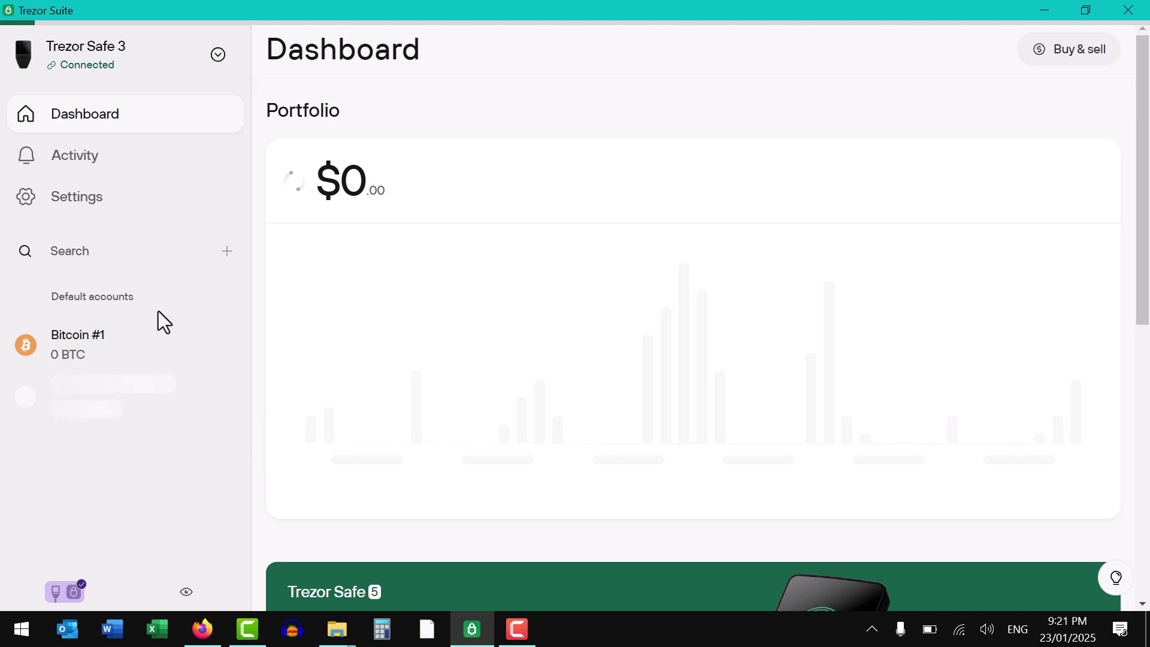
left_click(118, 362)
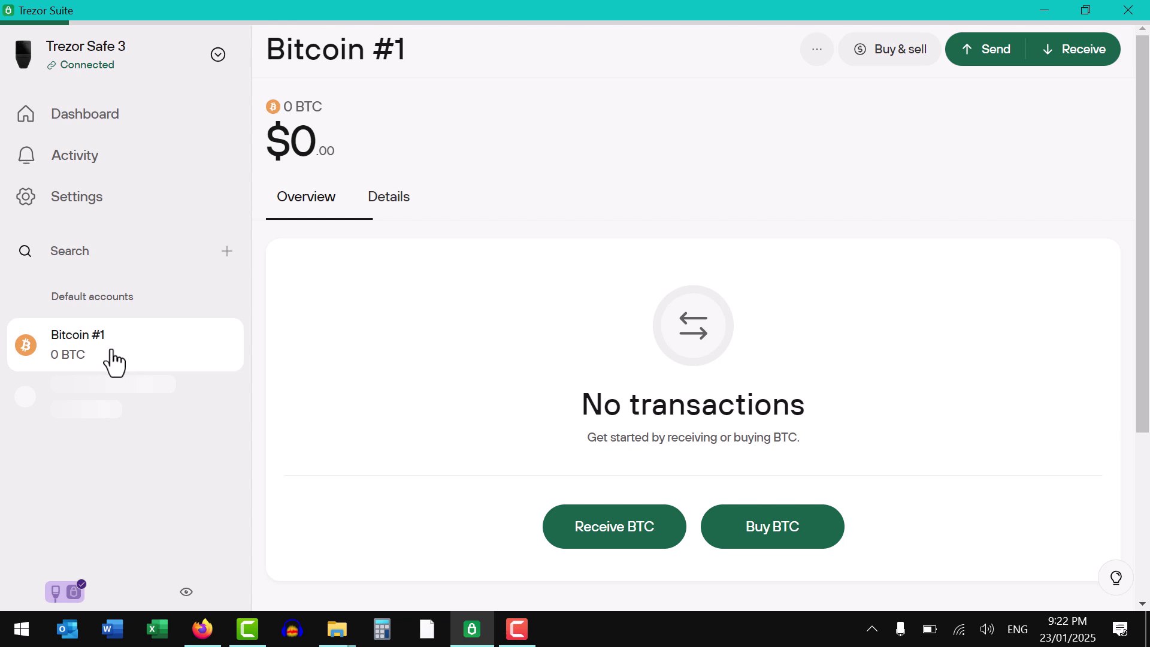
- Open the Receive page of the Bitcoin #1 account
left_click(1075, 49)
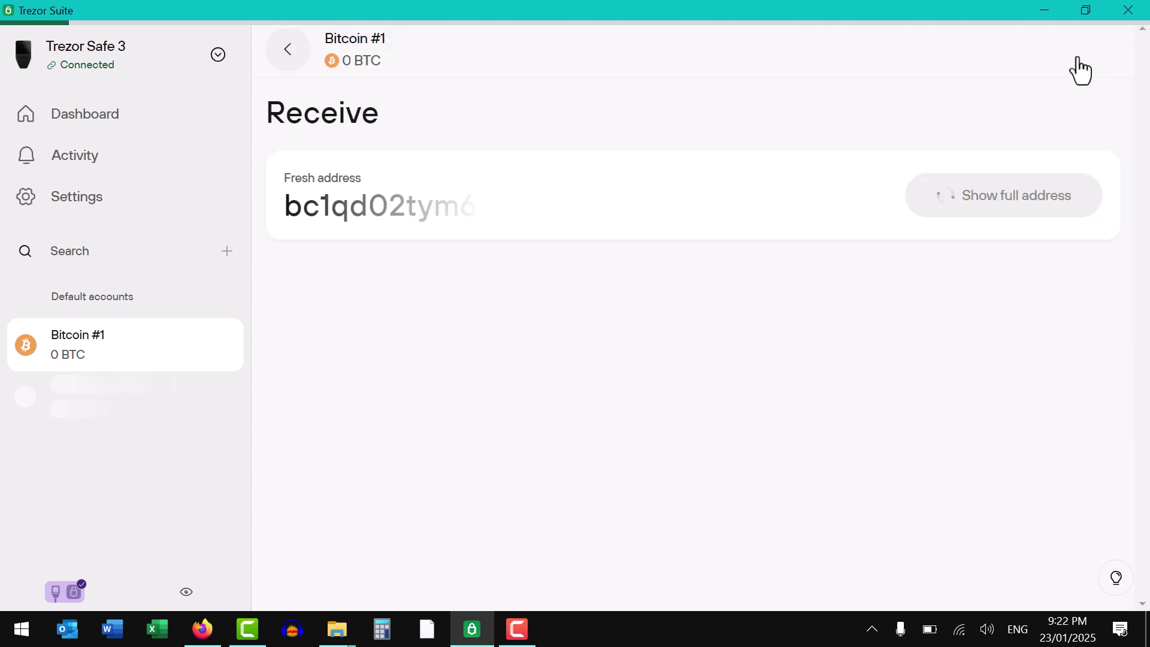
- Reveal the full Bitcoin #1 receive address, verify it on the device, and copy it
left_click(988, 197)
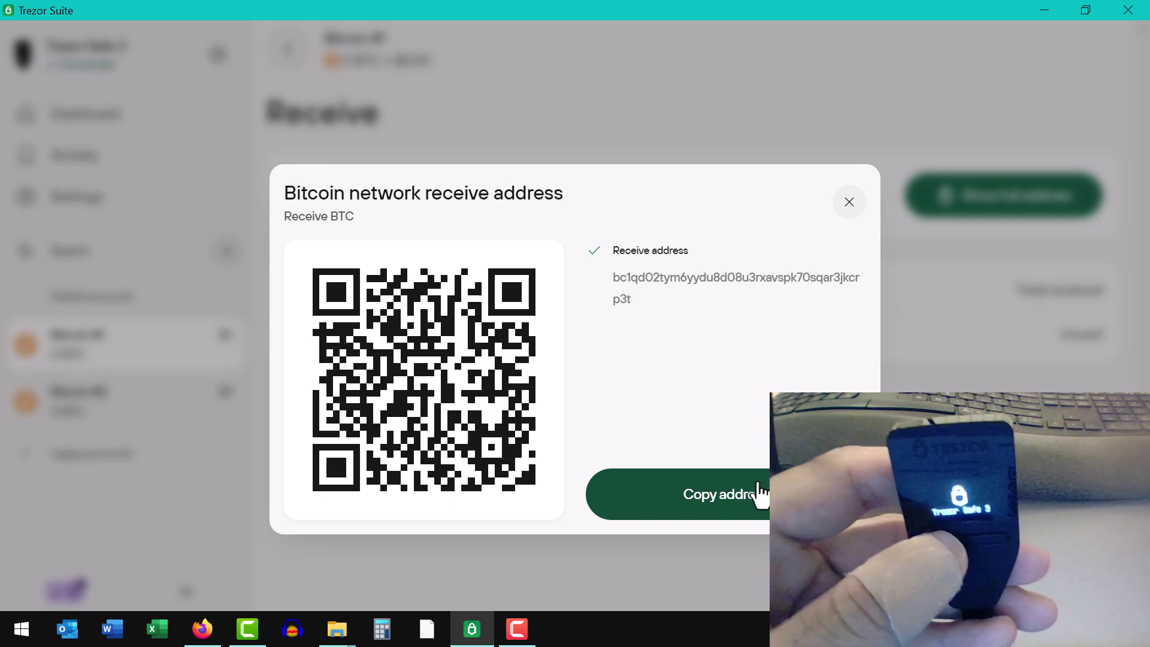
left_click(760, 493)
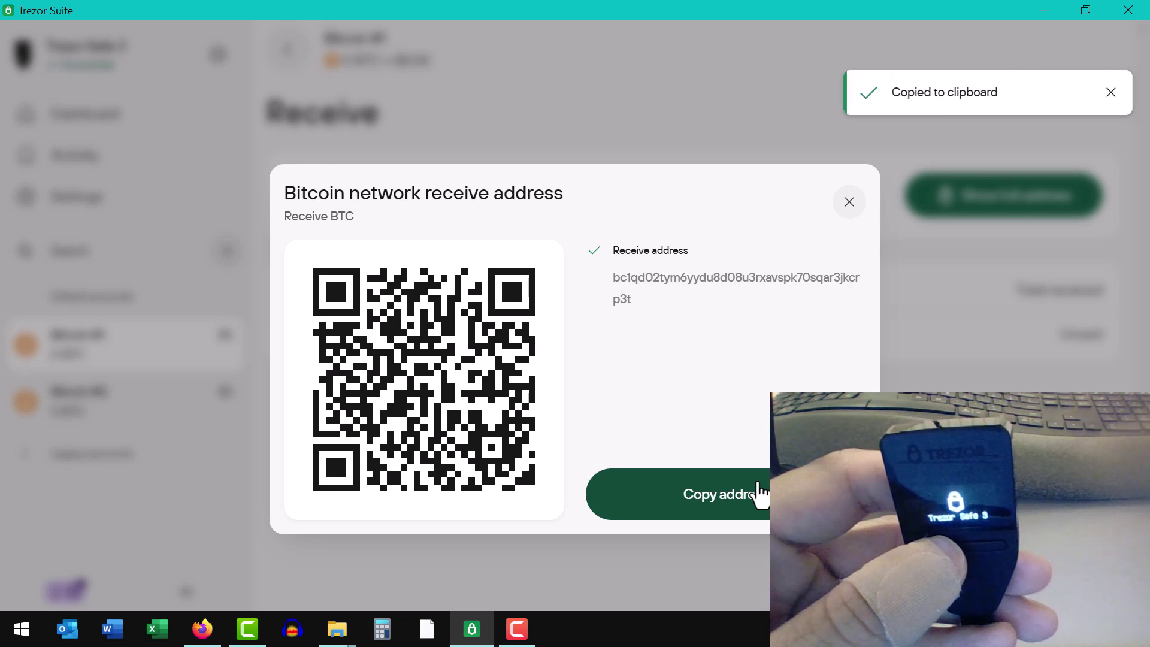
- Close the receive address modal, returning to the Bitcoin #1 Receive page
left_click(850, 203)
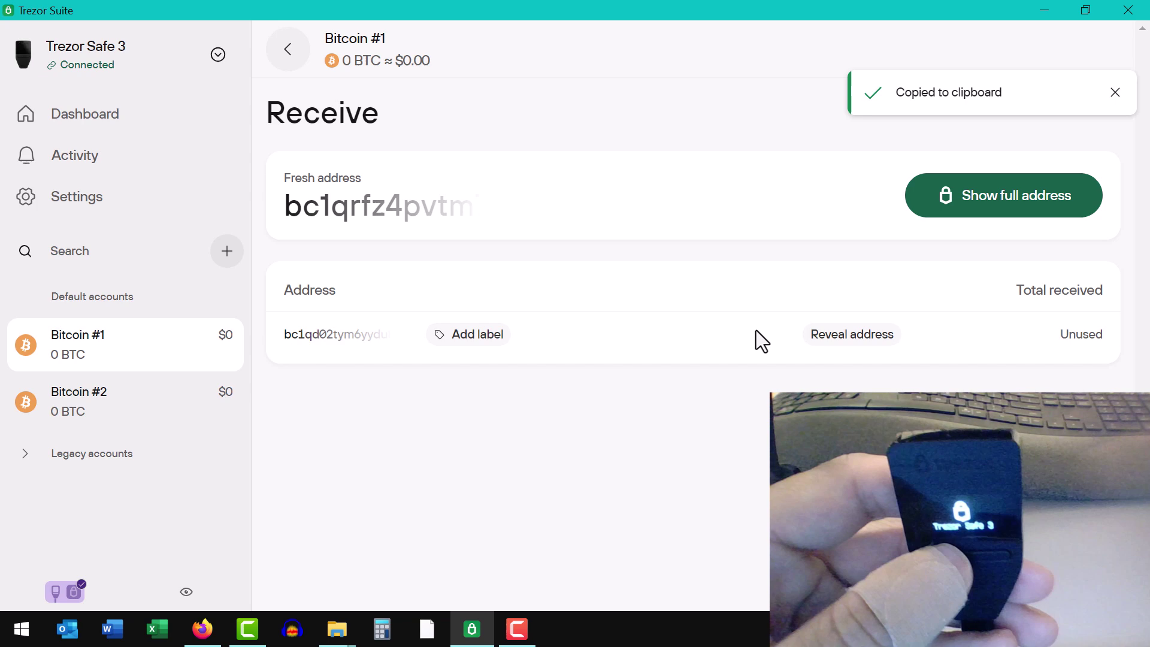